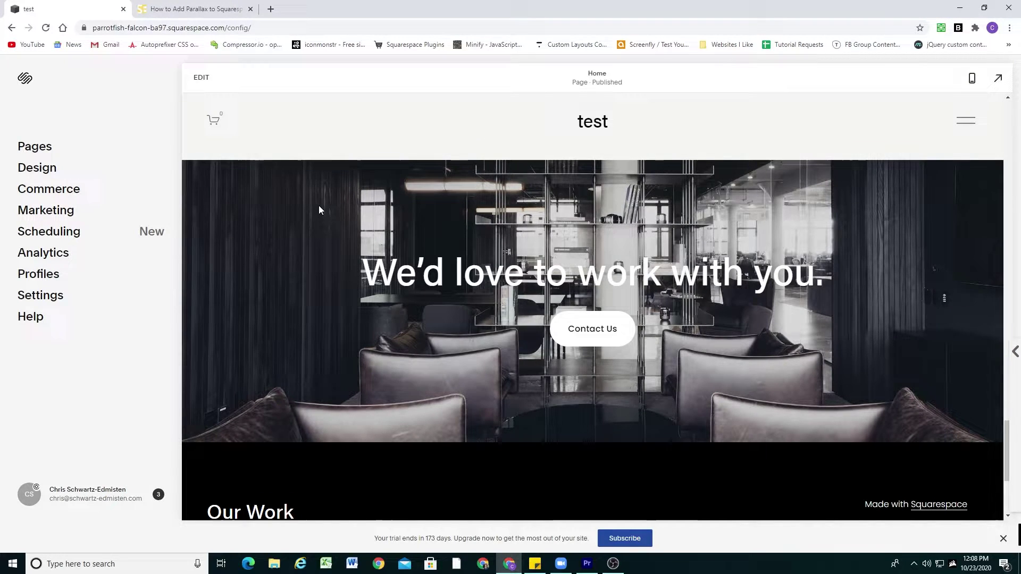
- Read through the parallax tutorial blog post's notes on the code
left_click(177, 7)
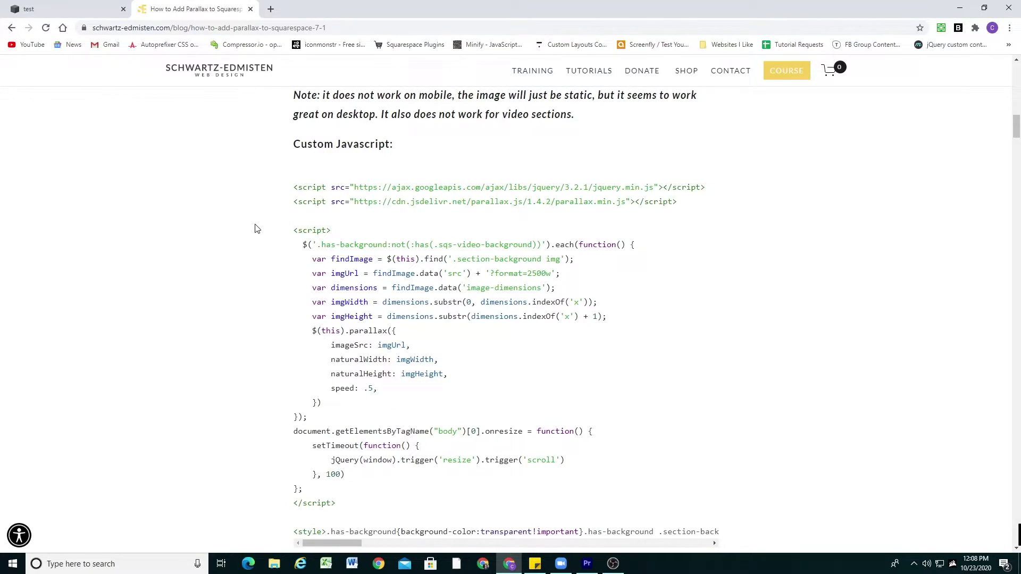
scroll(285, 267, "down", 1)
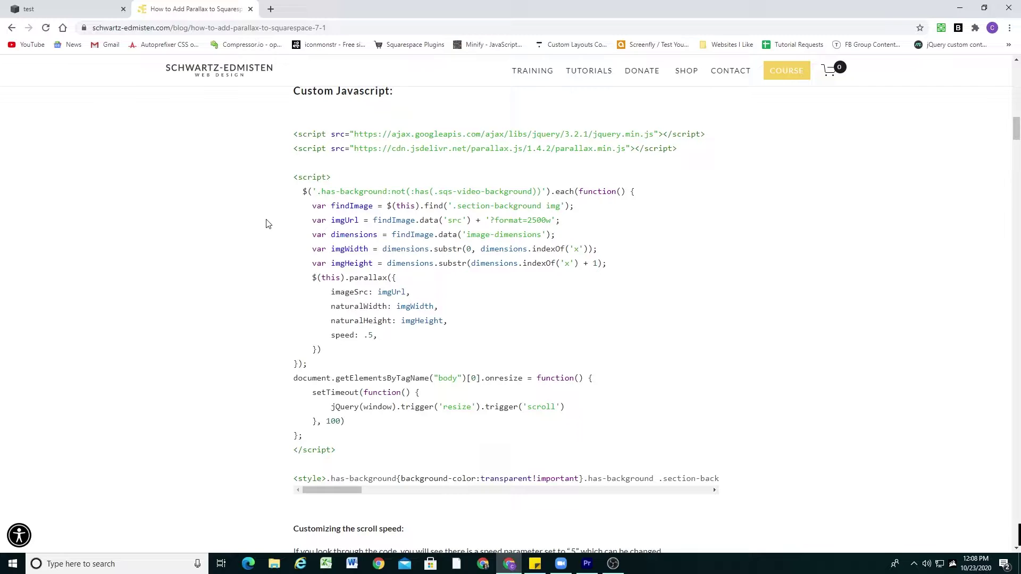
scroll(261, 240, "up", 2)
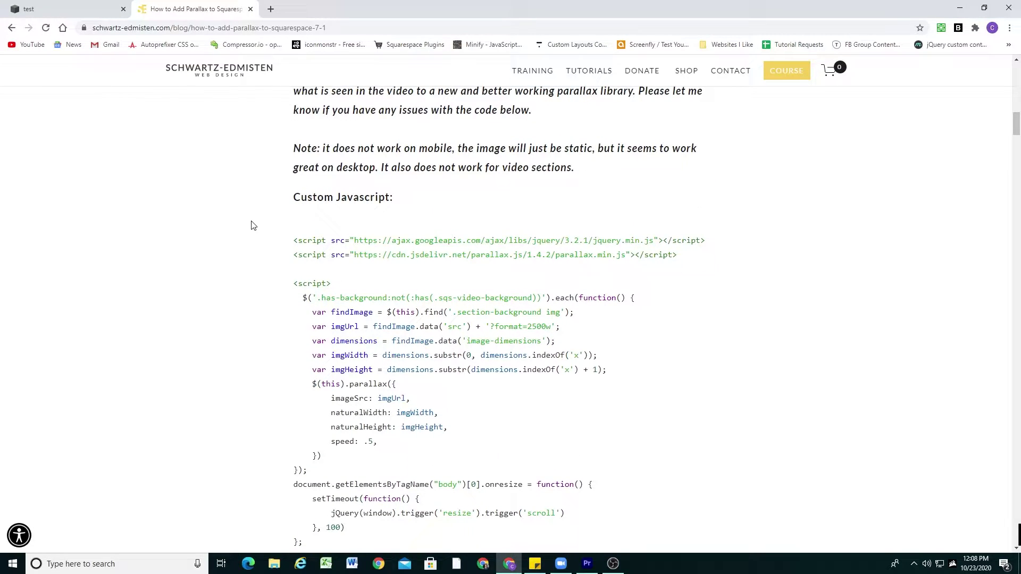
scroll(252, 225, "up", 1)
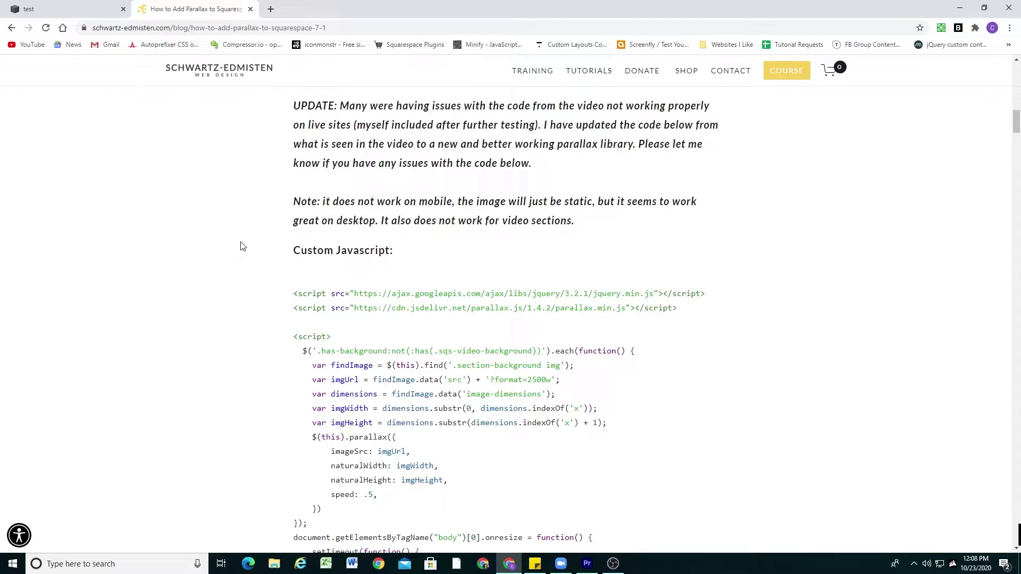
scroll(256, 242, "down", 1)
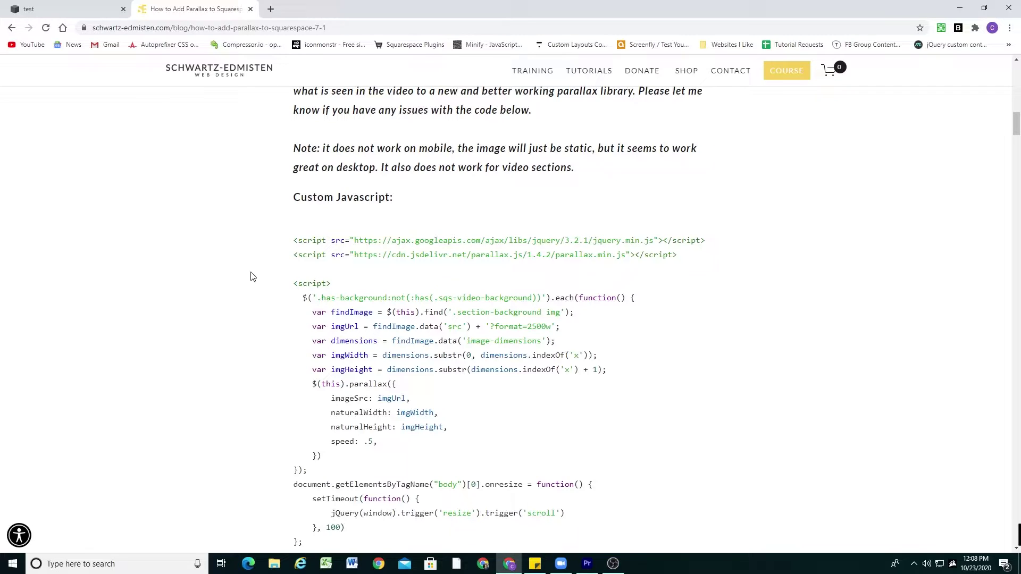
- Return to the 'test' site and start editing its Home page
left_click(100, 5)
scroll(366, 259, "down", 1)
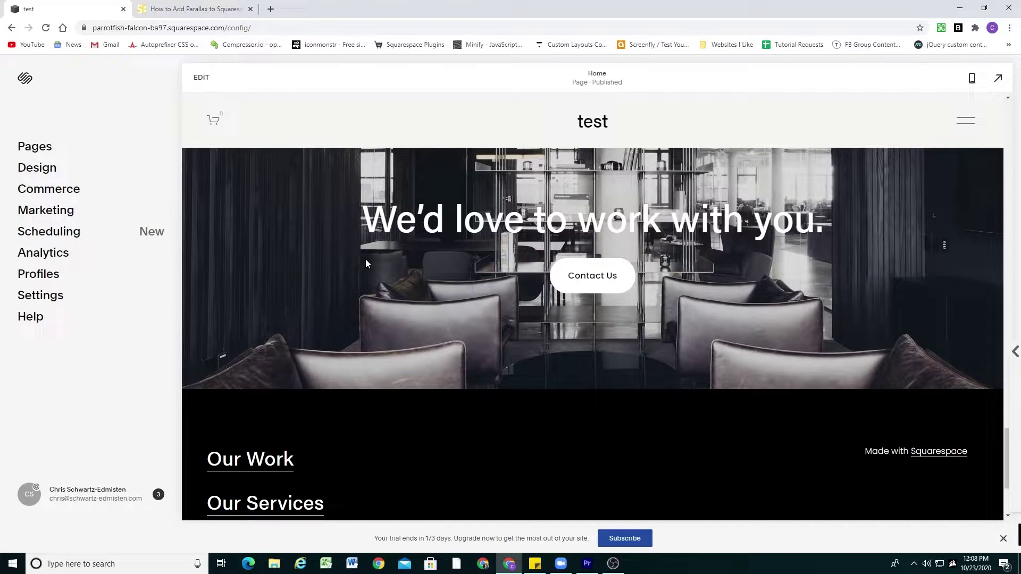
scroll(349, 277, "up", 1)
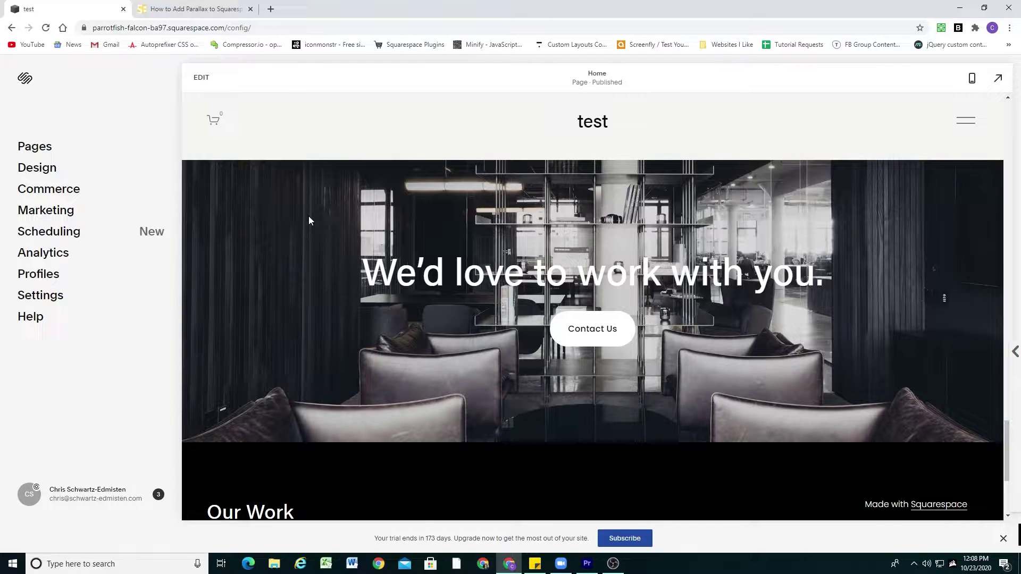
left_click(196, 83)
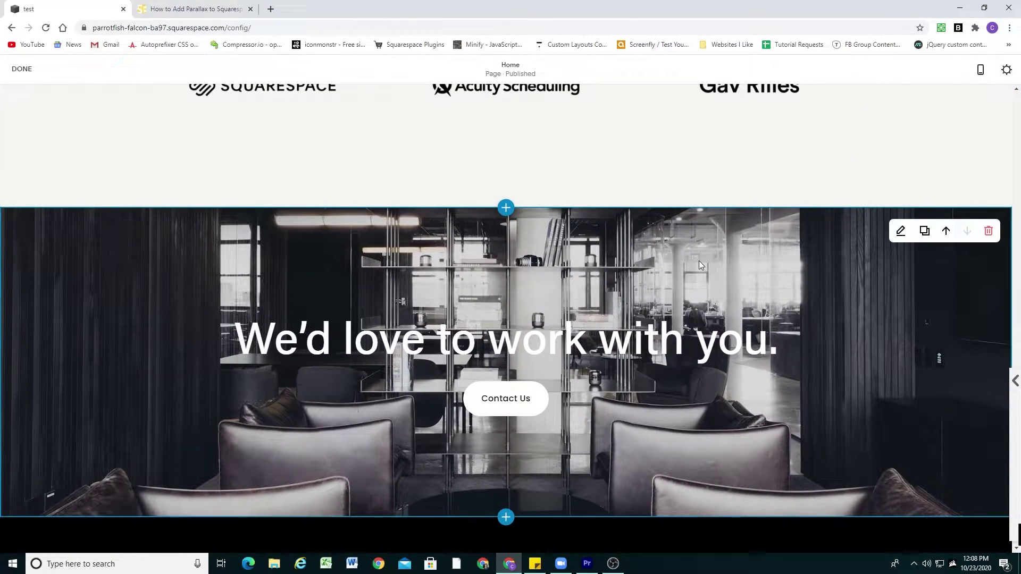
- Set the 'We'd love to work with you.' section's background Image Effect to Tilt
scroll(700, 264, "down", 2)
left_click(898, 126)
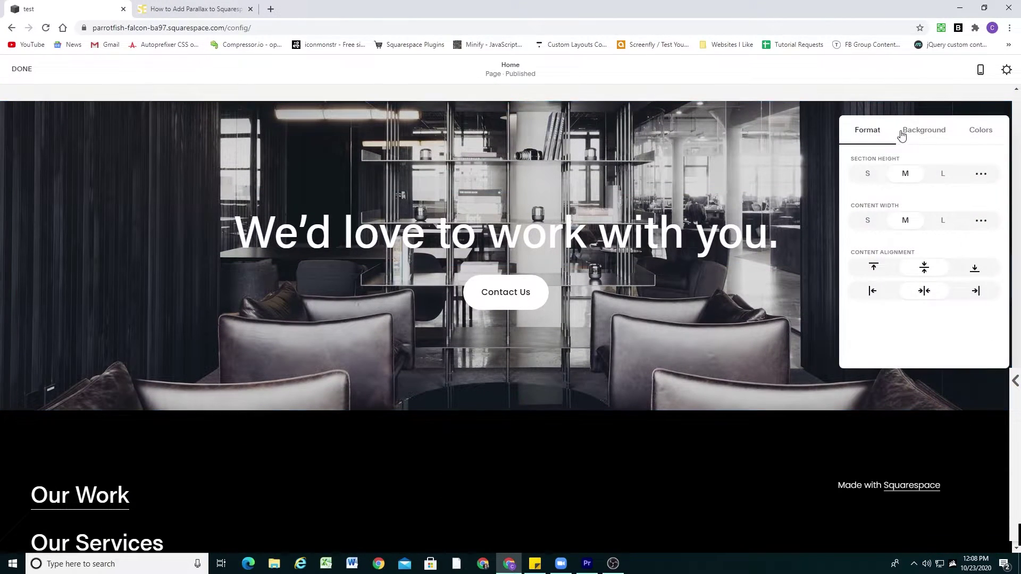
left_click(919, 131)
scroll(908, 257, "down", 3)
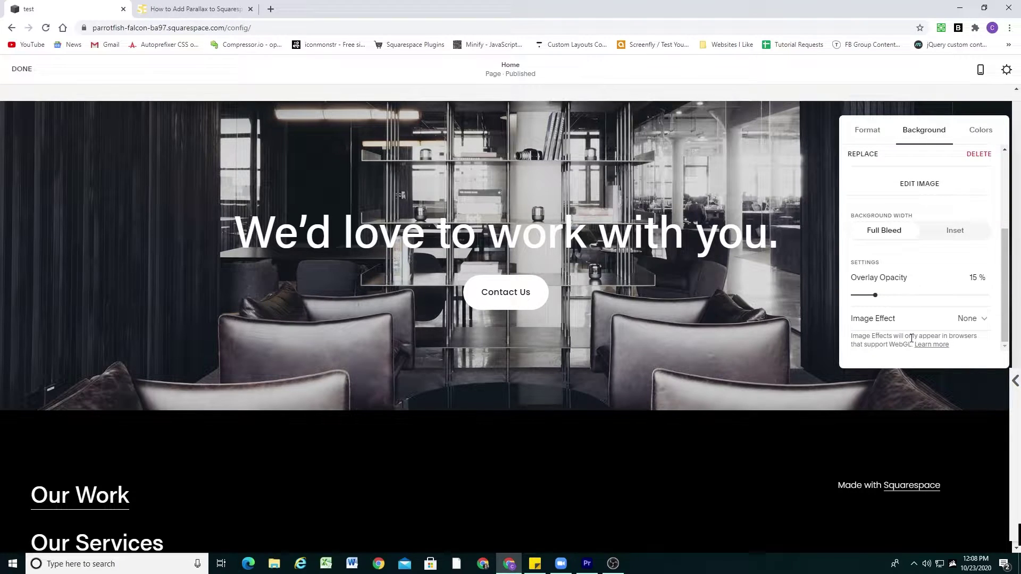
left_click(956, 319)
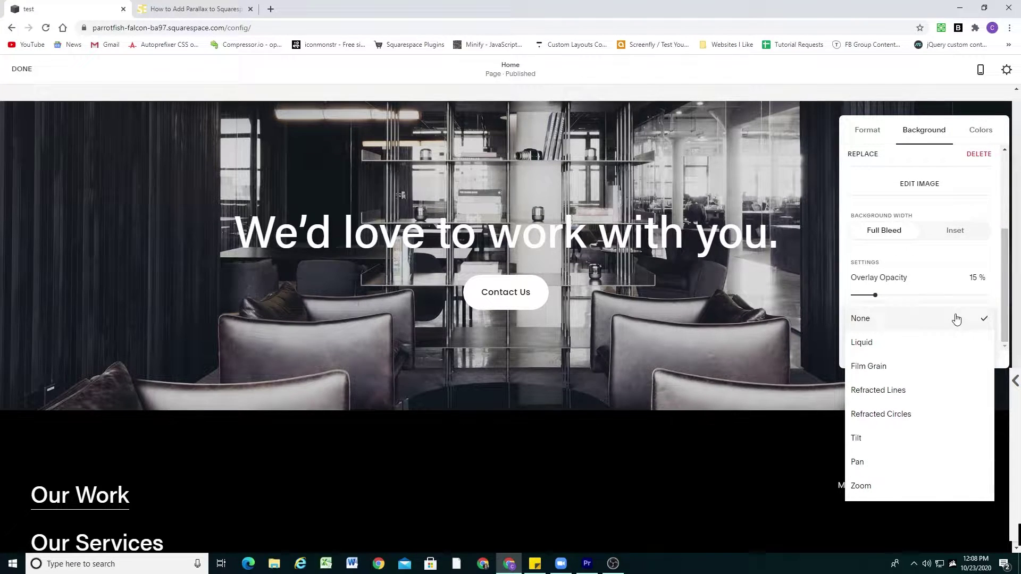
left_click(890, 440)
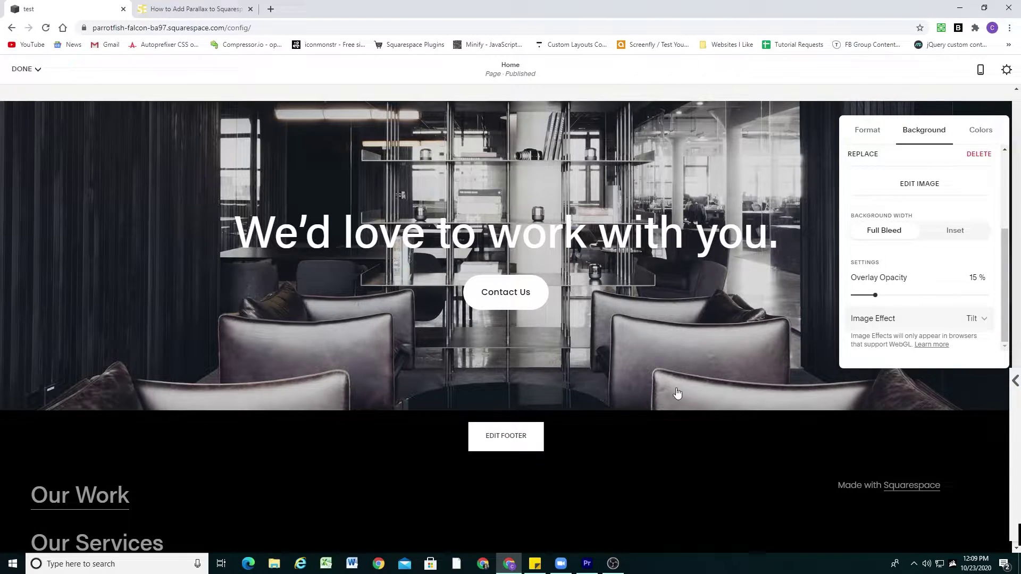
- Save the edit and scroll the preview up and down to watch the Tilt banner
left_click(14, 74)
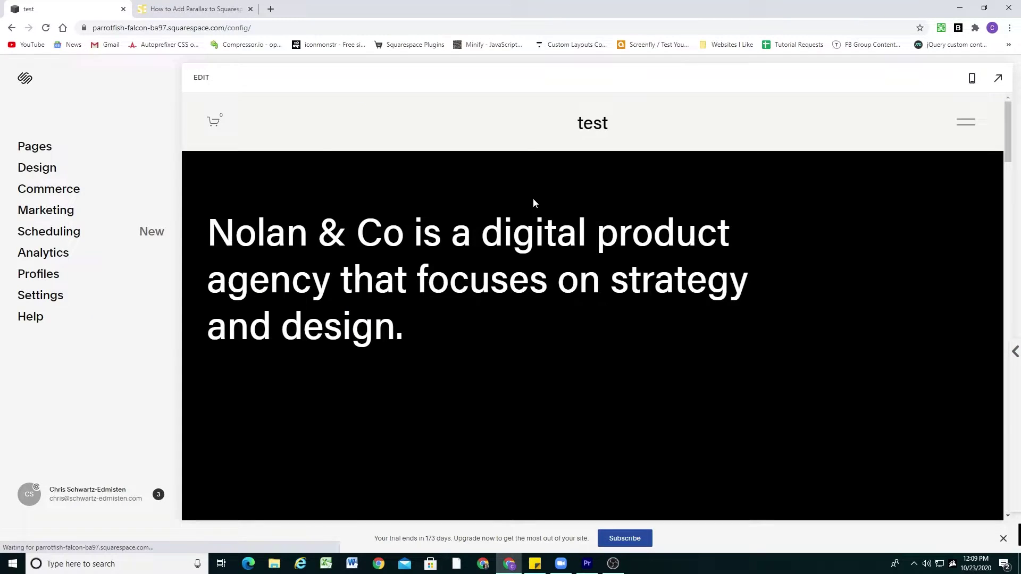
scroll(537, 202, "up", 5)
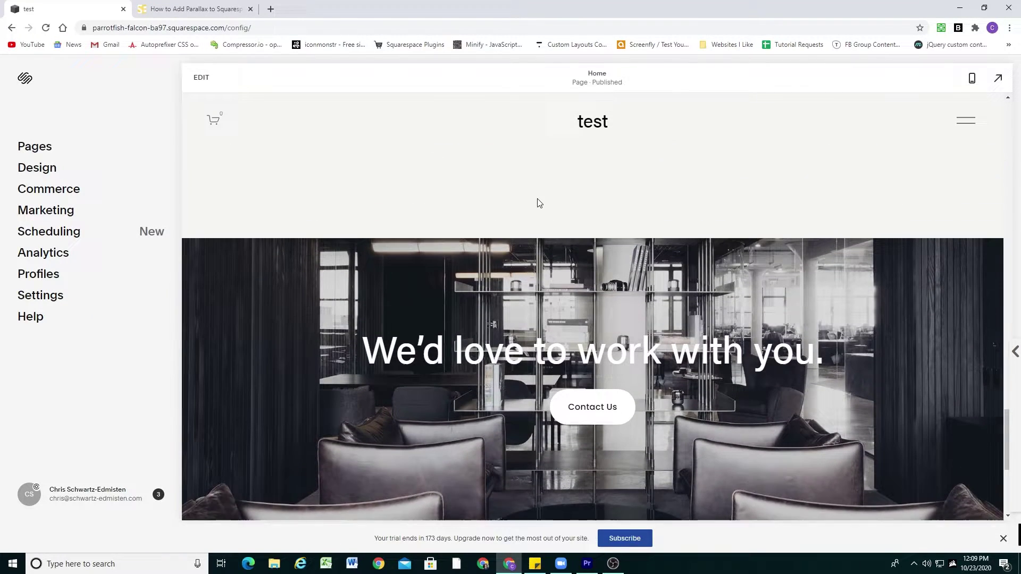
scroll(537, 201, "down", 5)
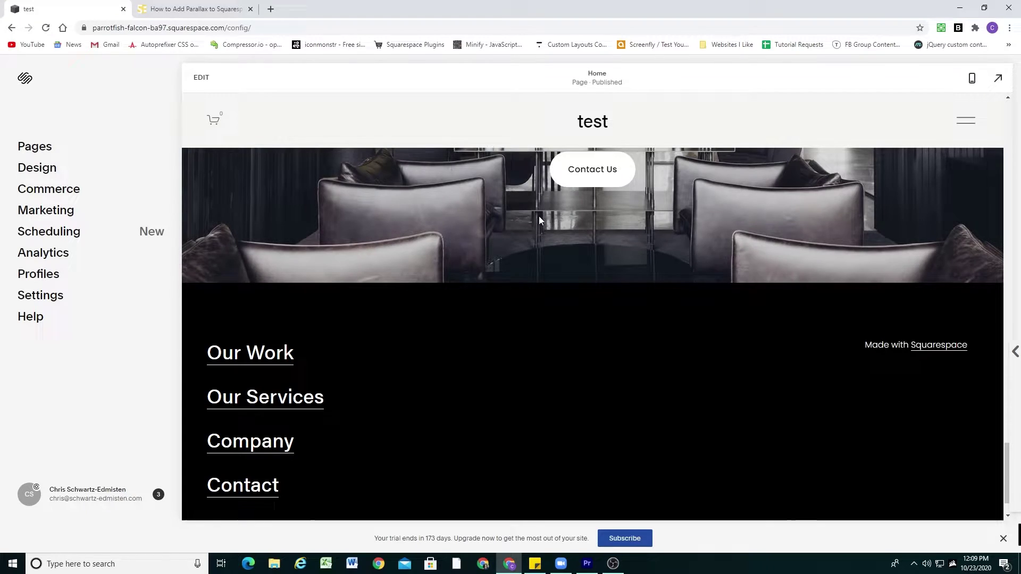
scroll(539, 215, "up", 4)
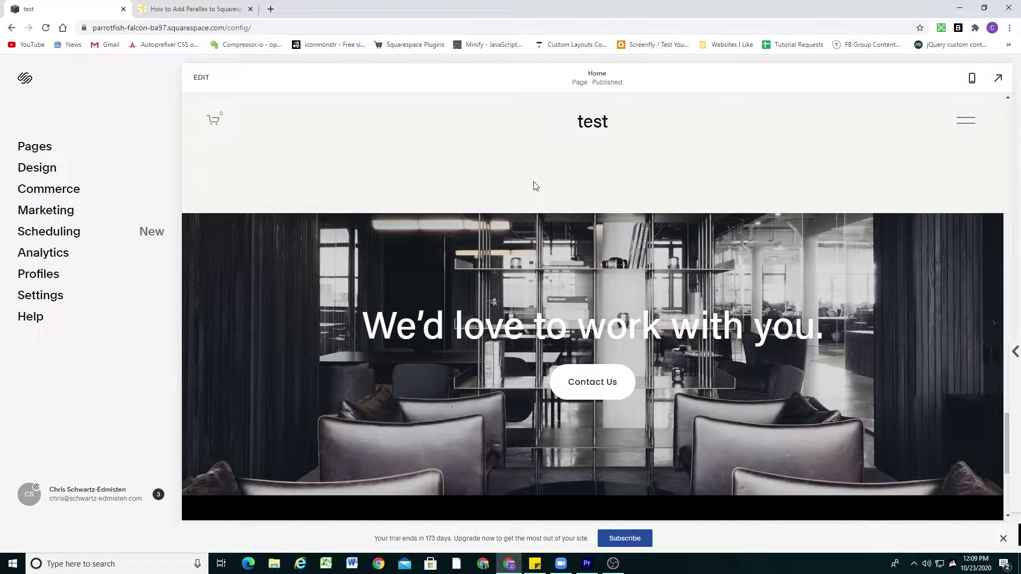
scroll(534, 185, "up", 1)
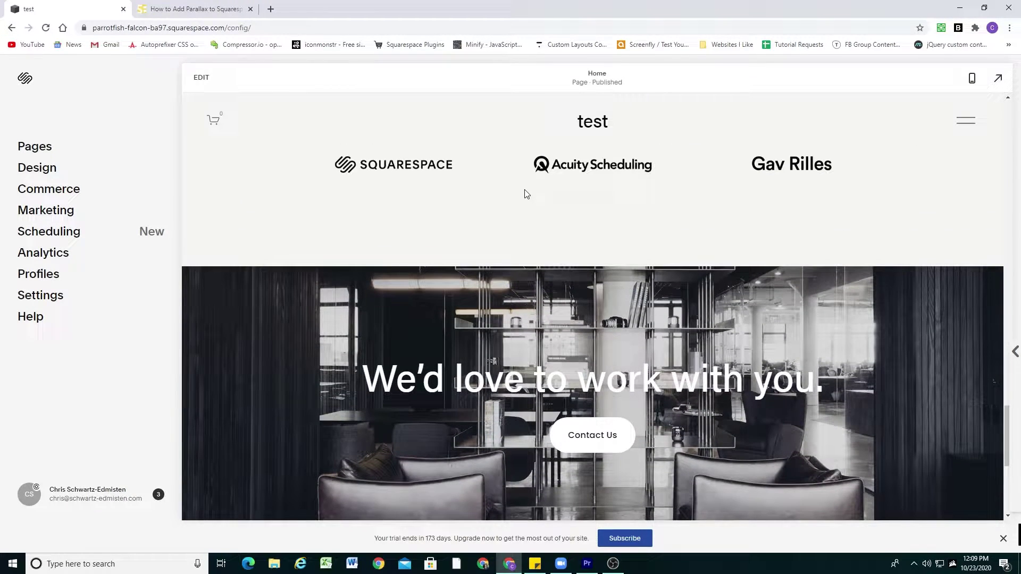
scroll(526, 192, "down", 4)
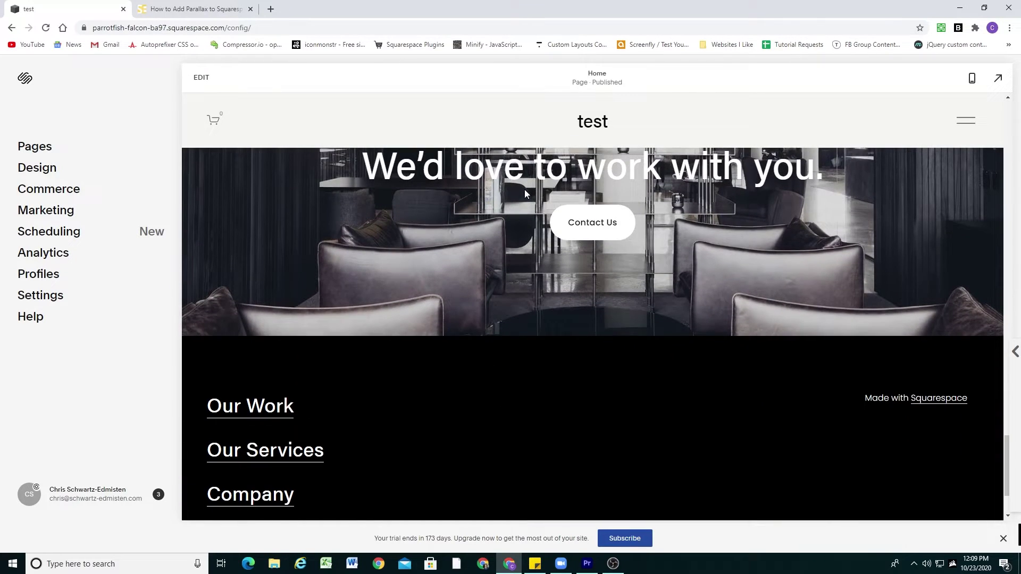
scroll(525, 190, "up", 4)
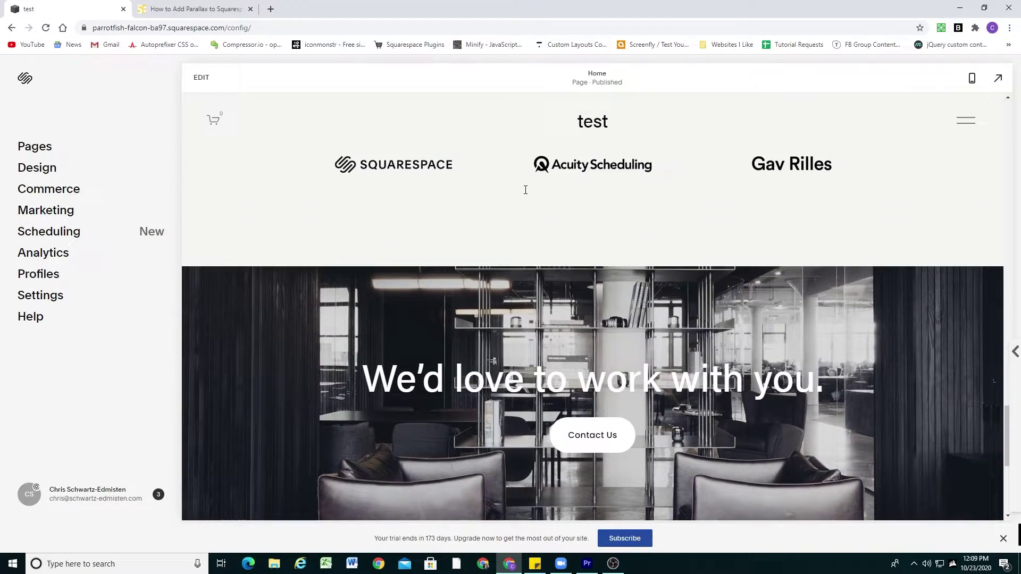
scroll(524, 190, "down", 3)
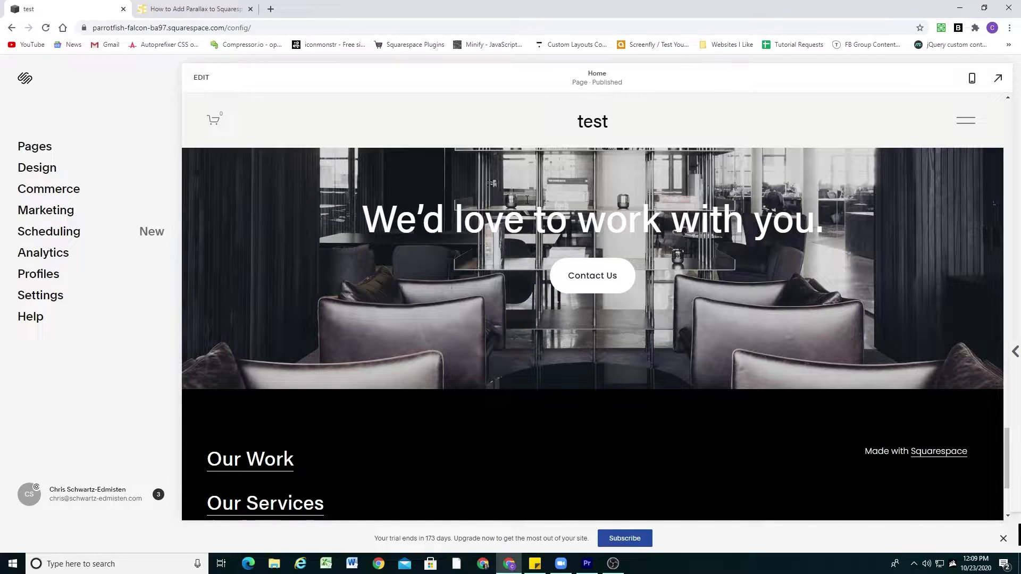
scroll(535, 250, "up", 3)
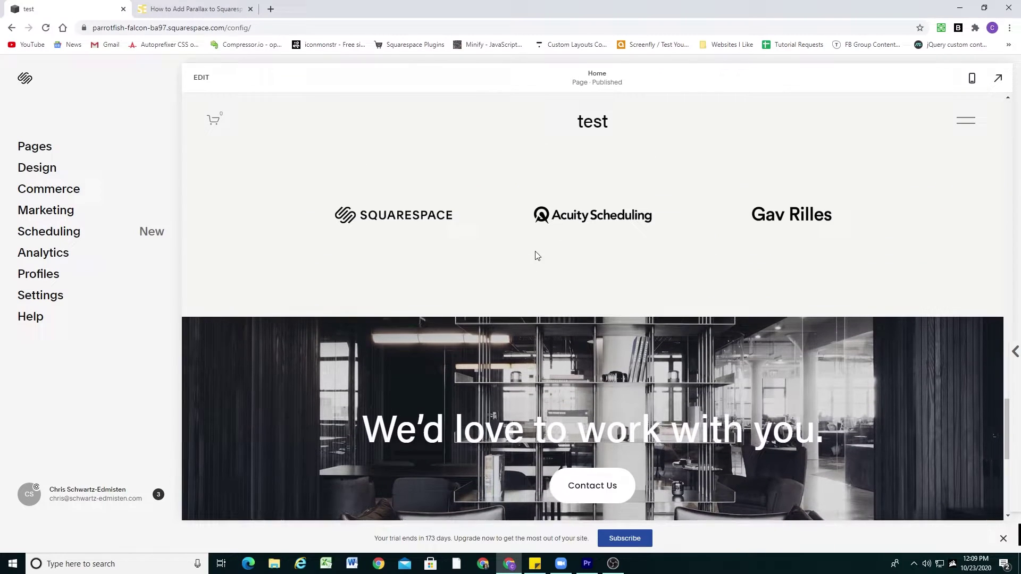
scroll(536, 255, "down", 5)
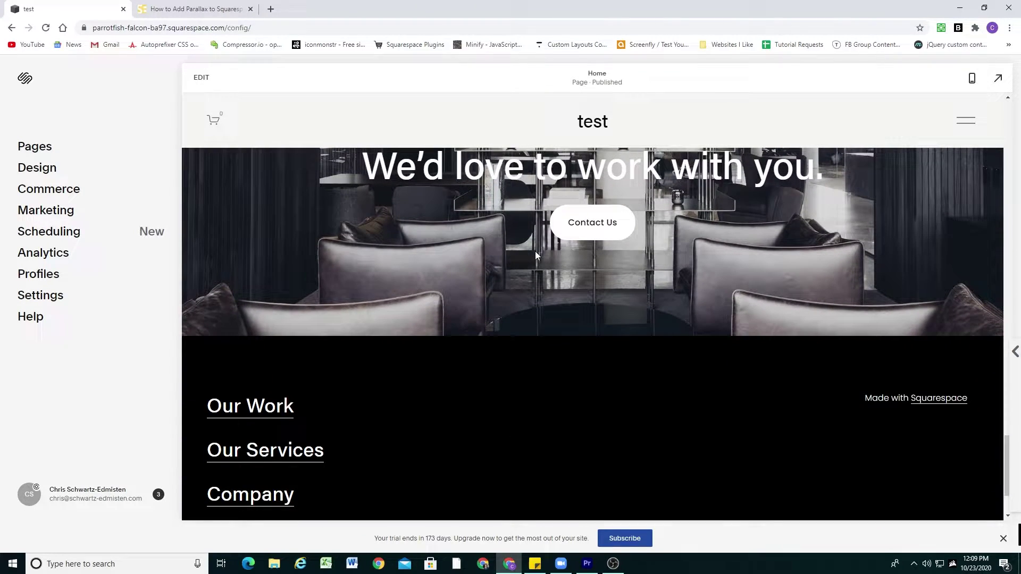
scroll(540, 264, "up", 2)
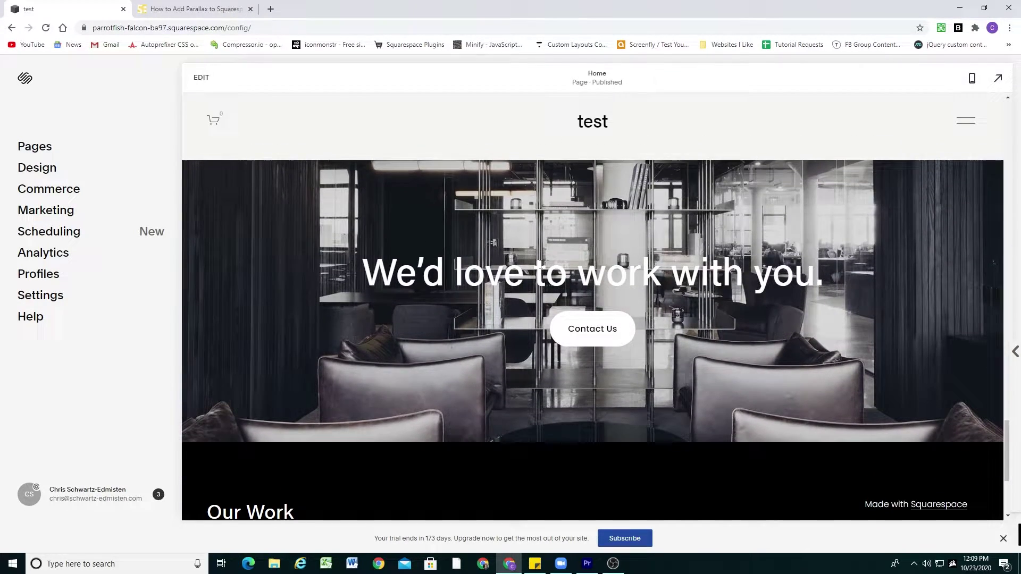
scroll(540, 263, "up", 1)
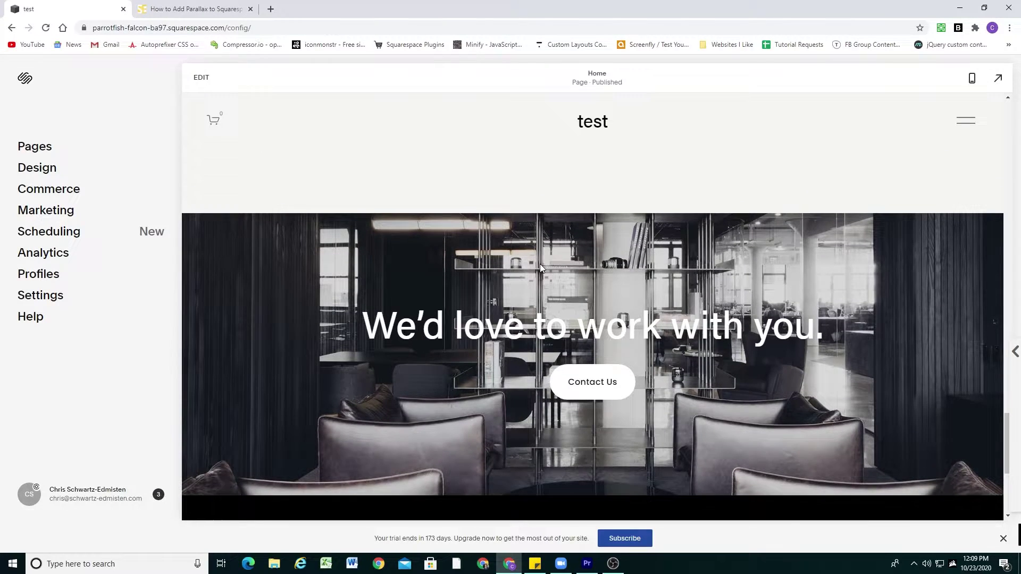
scroll(541, 263, "up", 1)
scroll(540, 265, "up", 5)
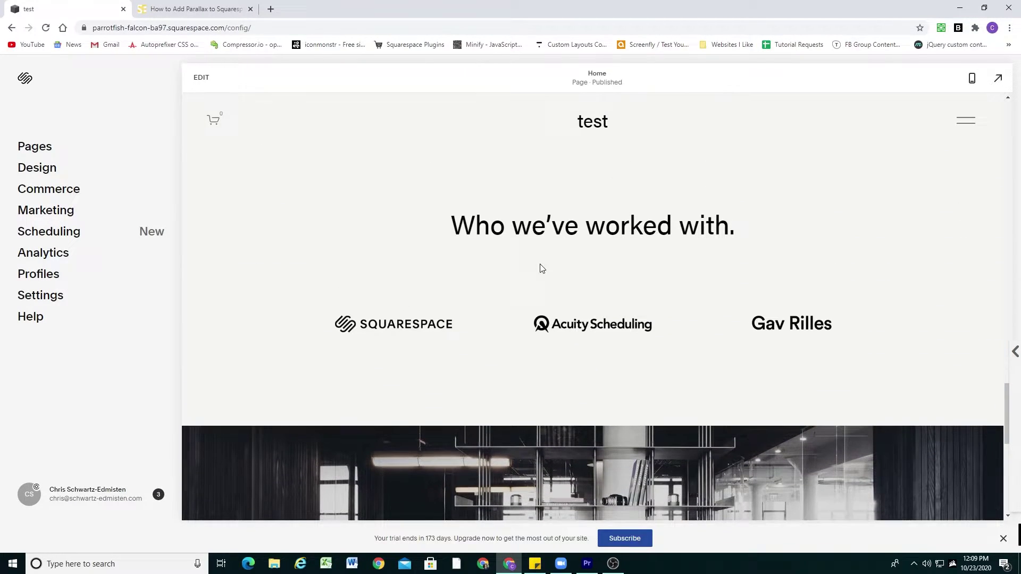
- Scroll over the banner again, then bring up the 'How to Add Parallax to Squarespace' tutorial
scroll(540, 264, "down", 9)
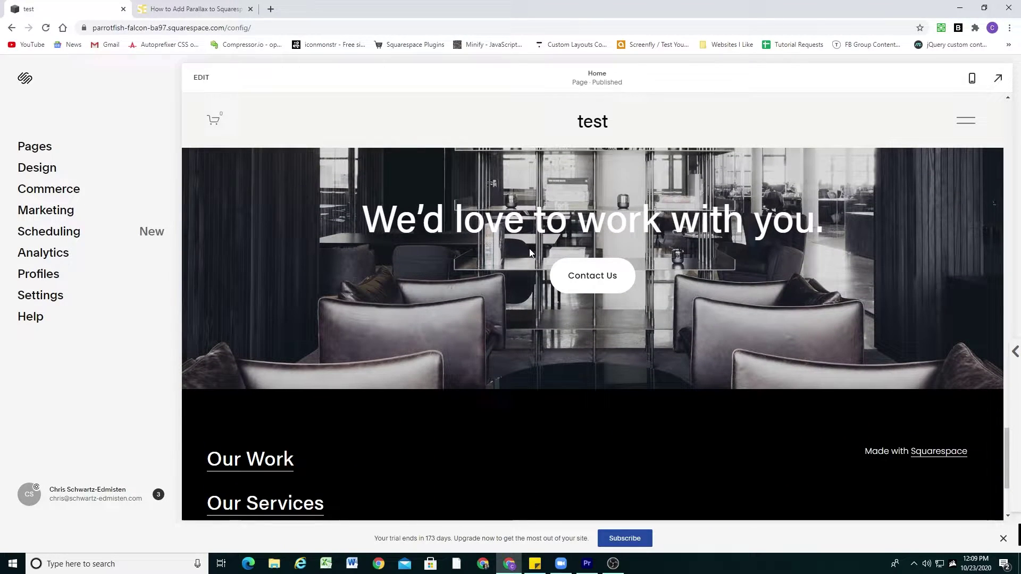
scroll(526, 266, "up", 3)
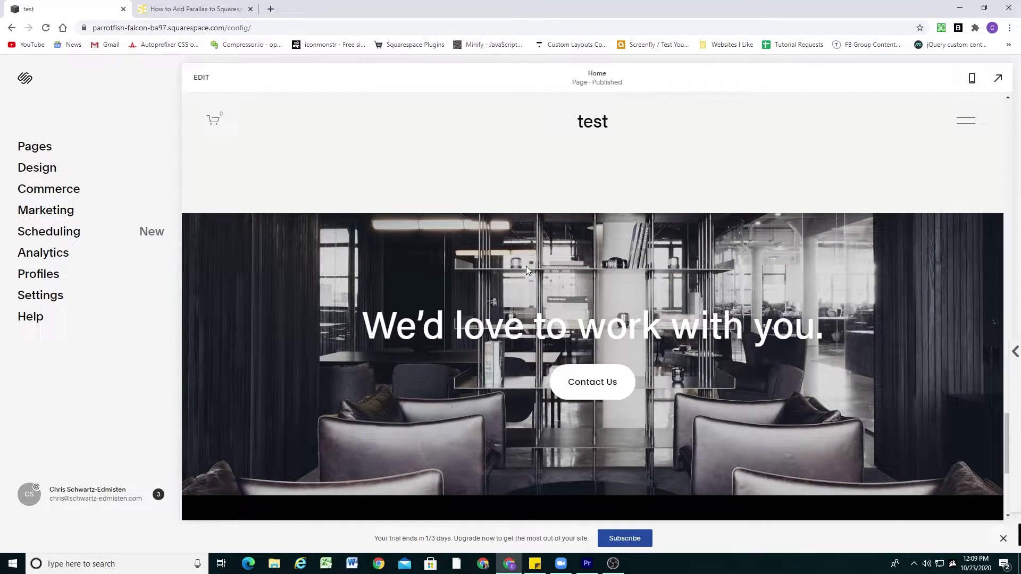
scroll(528, 255, "down", 2)
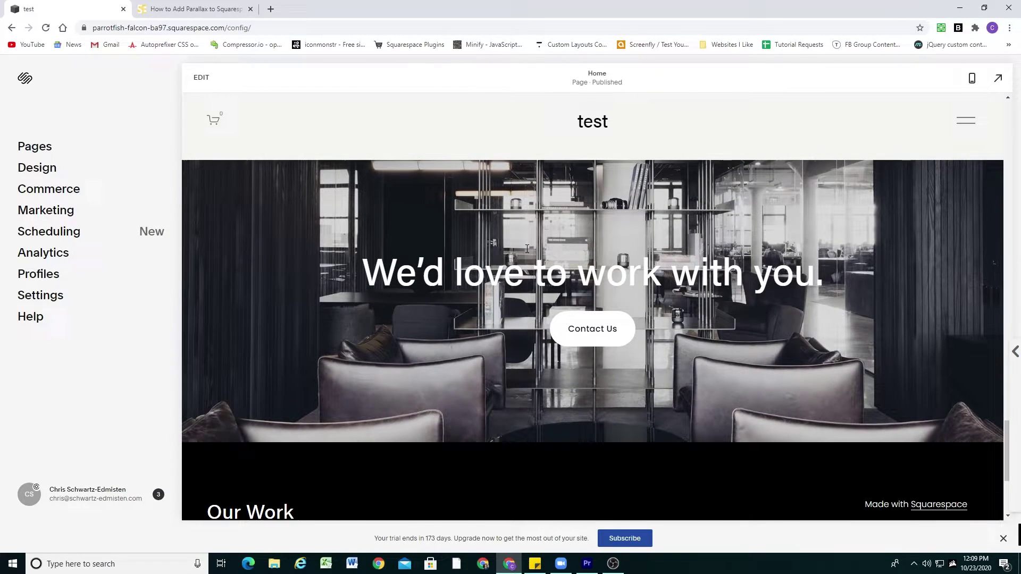
scroll(527, 249, "up", 5)
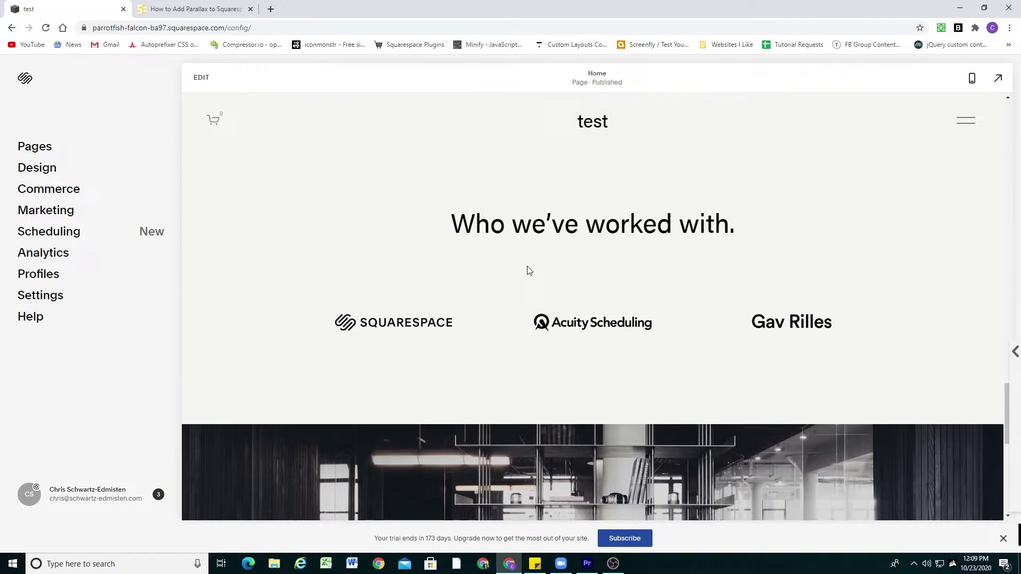
scroll(529, 271, "down", 6)
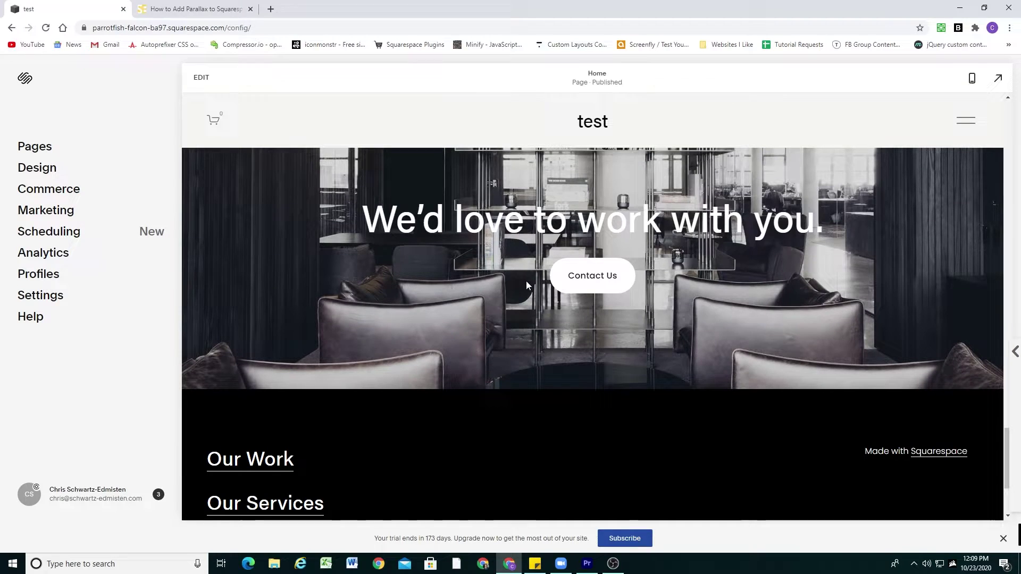
scroll(526, 293, "up", 2)
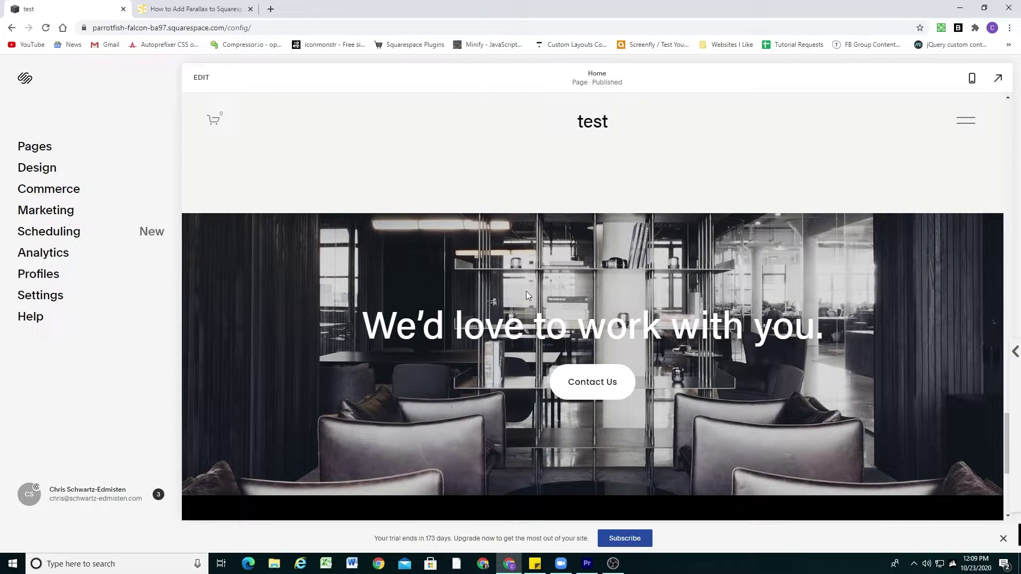
scroll(526, 296, "up", 2)
scroll(527, 296, "down", 4)
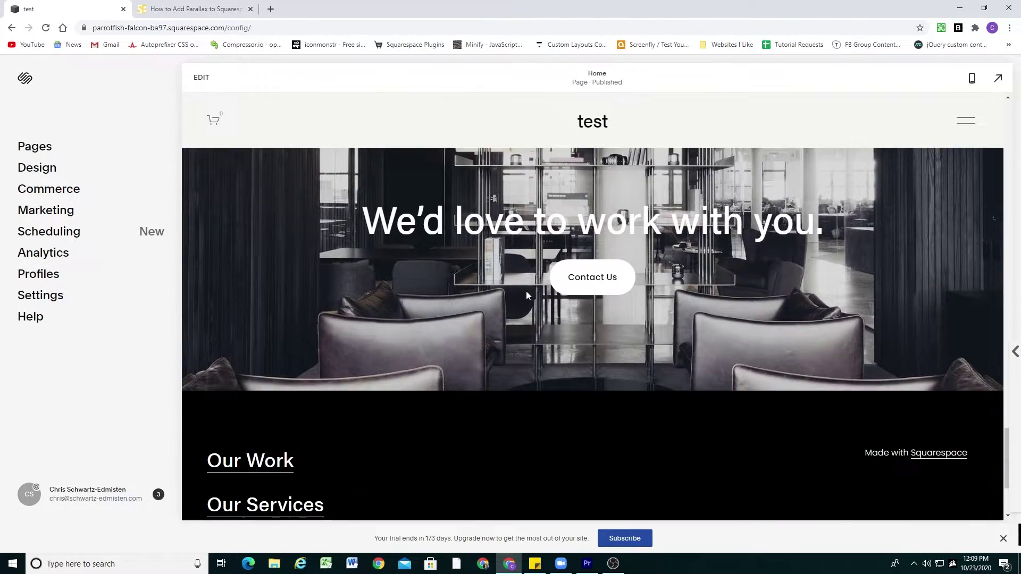
scroll(482, 230, "up", 1)
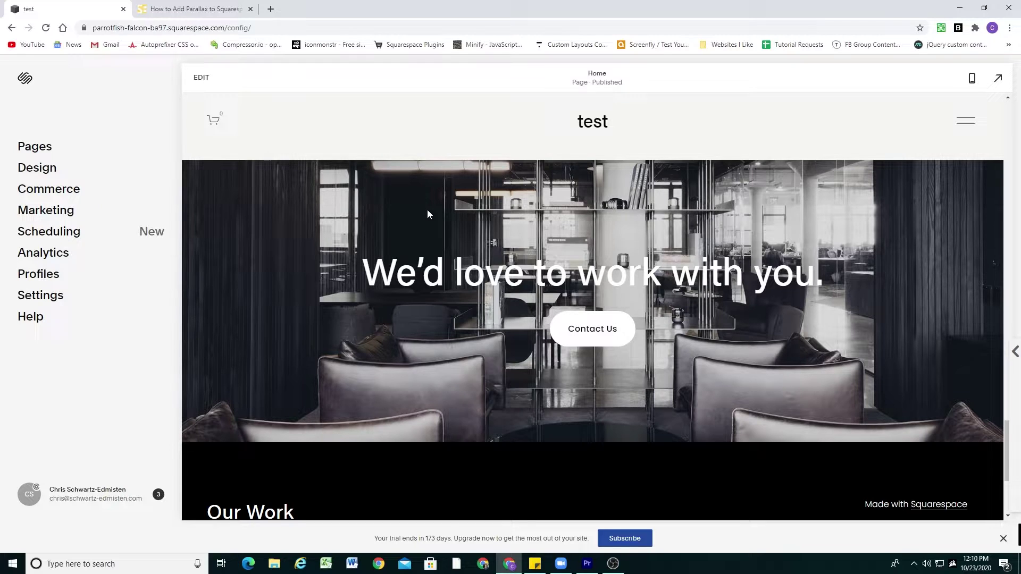
scroll(433, 208, "down", 3)
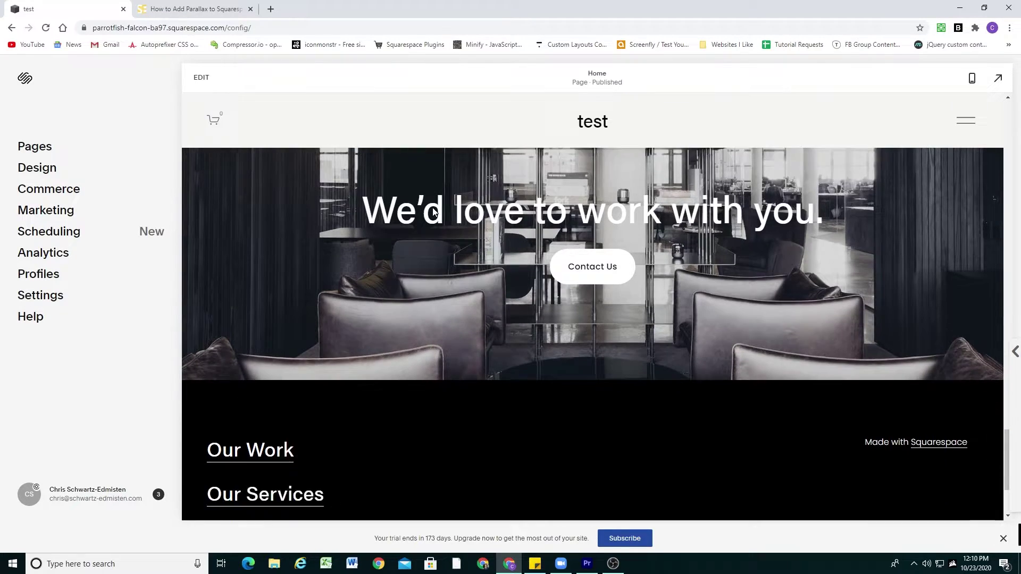
scroll(449, 239, "up", 4)
scroll(449, 242, "down", 2)
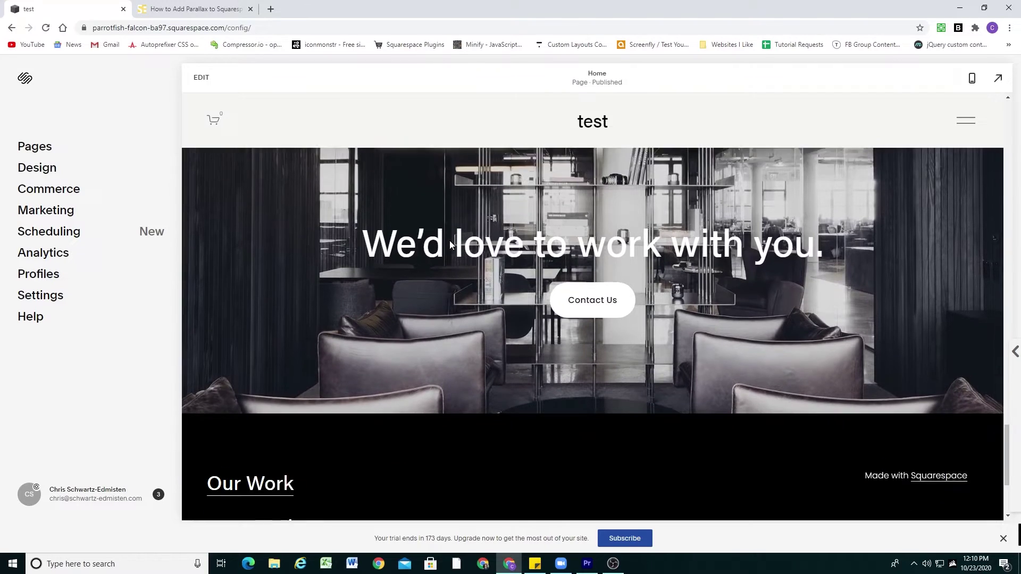
left_click(177, 7)
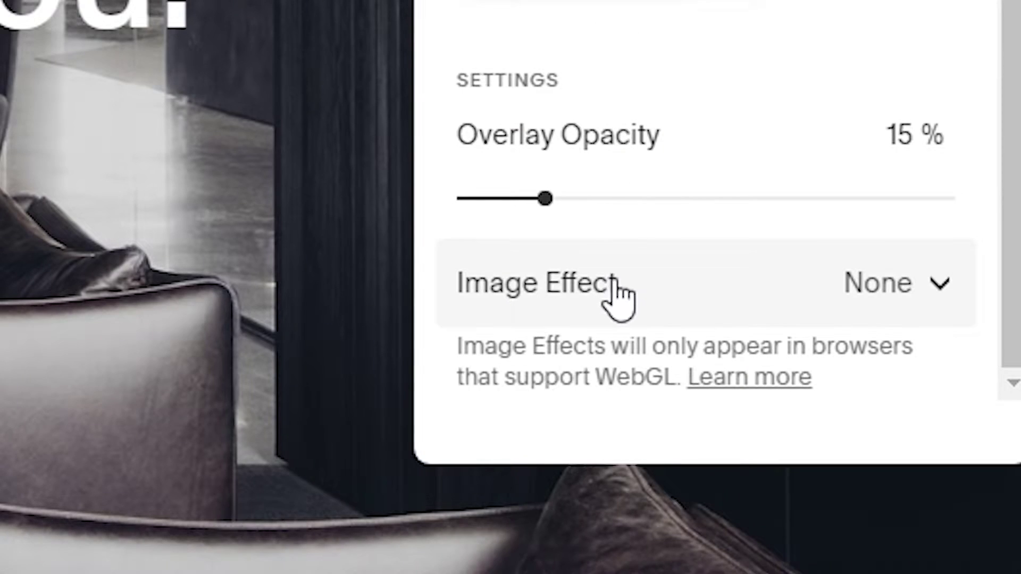
- Change the banner background's Image Effect from None to Liquid
left_click(618, 295)
left_click(588, 133)
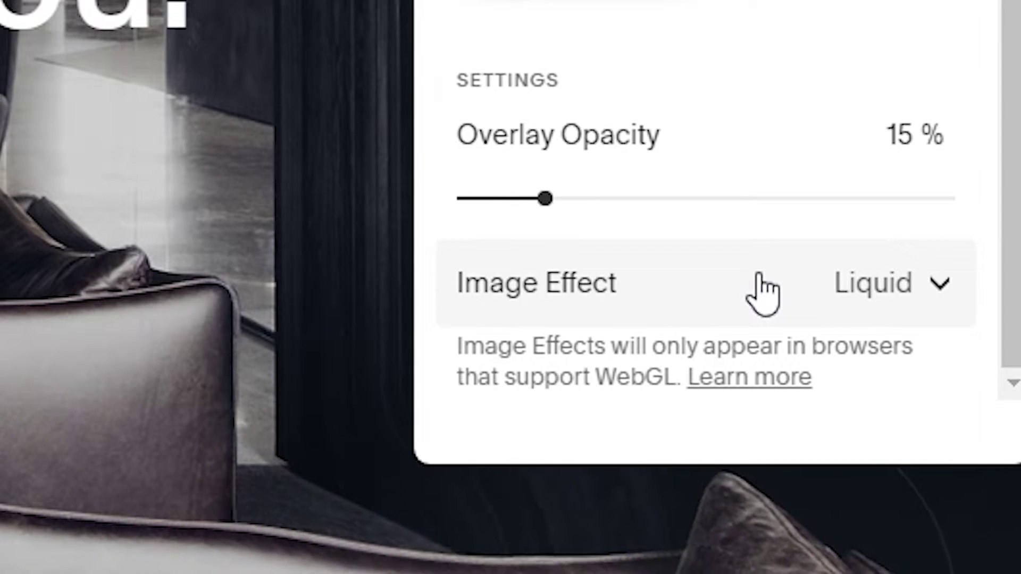
- Try Film Grain, then set the banner's Image Effect to Refracted Lines
left_click(988, 361)
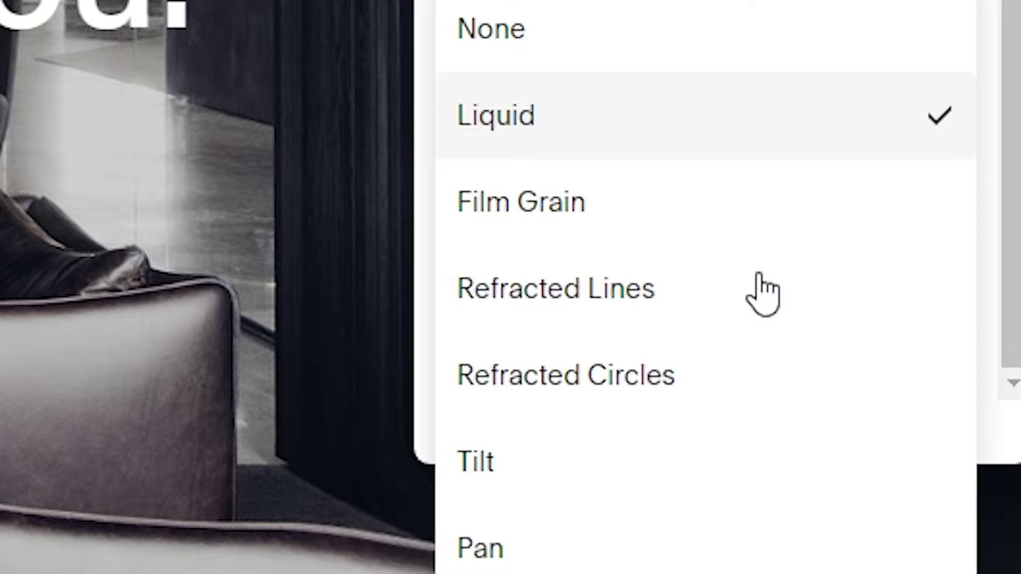
left_click(647, 196)
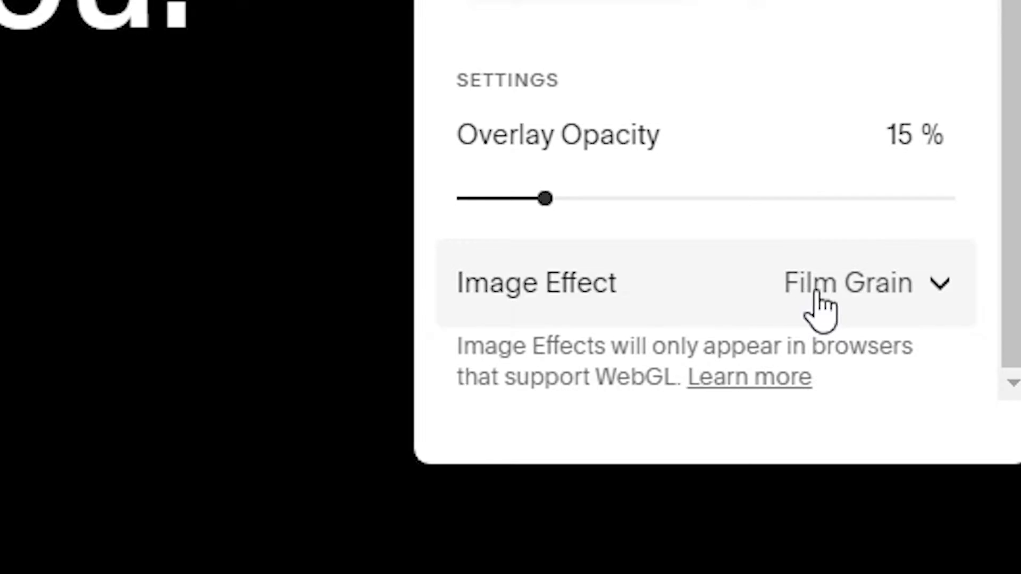
left_click(821, 309)
left_click(712, 314)
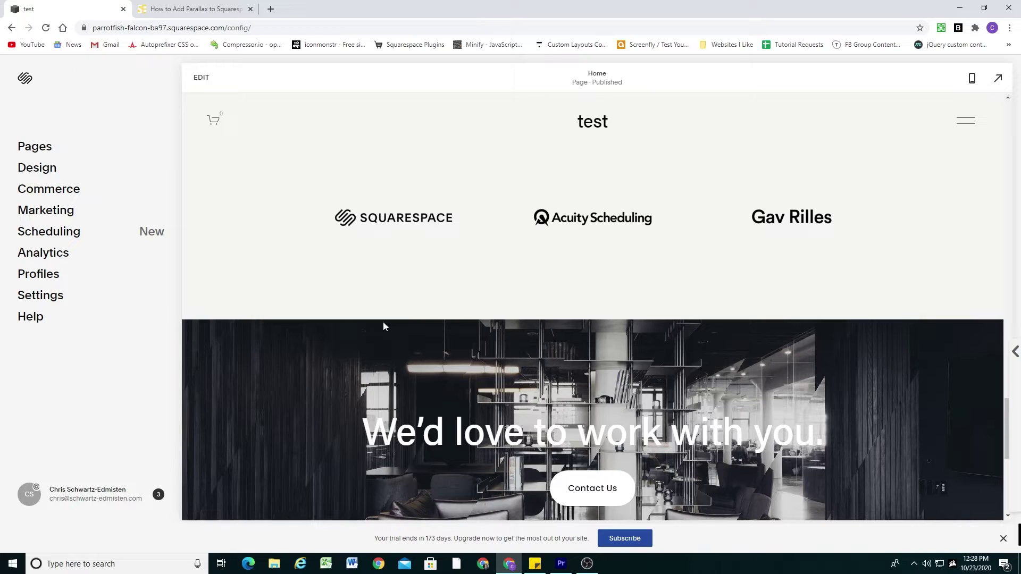
- Scroll the preview to see the Refracted Lines background's angled slices
scroll(383, 325, "down", 3)
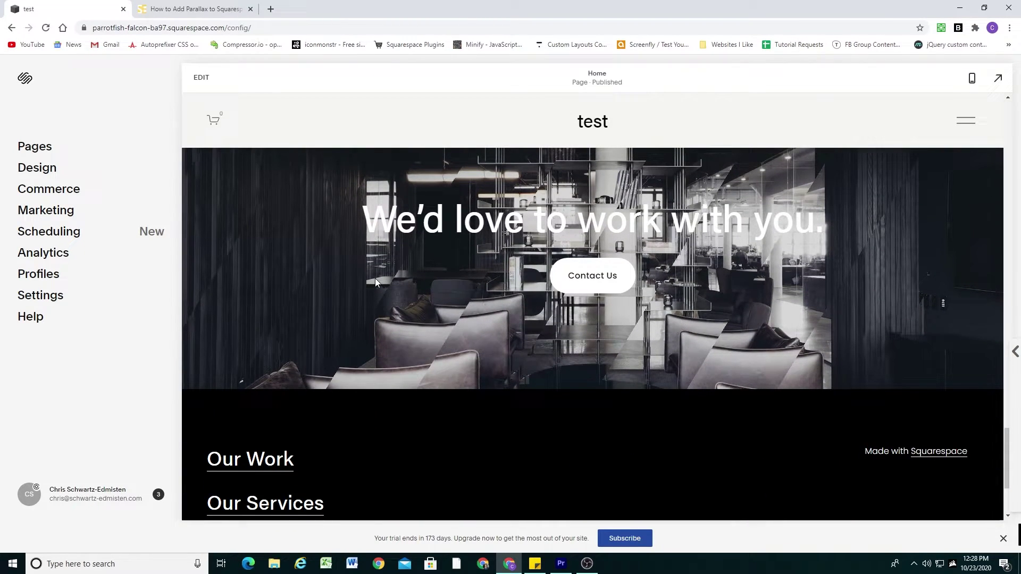
scroll(347, 244, "down", 2)
scroll(347, 243, "up", 3)
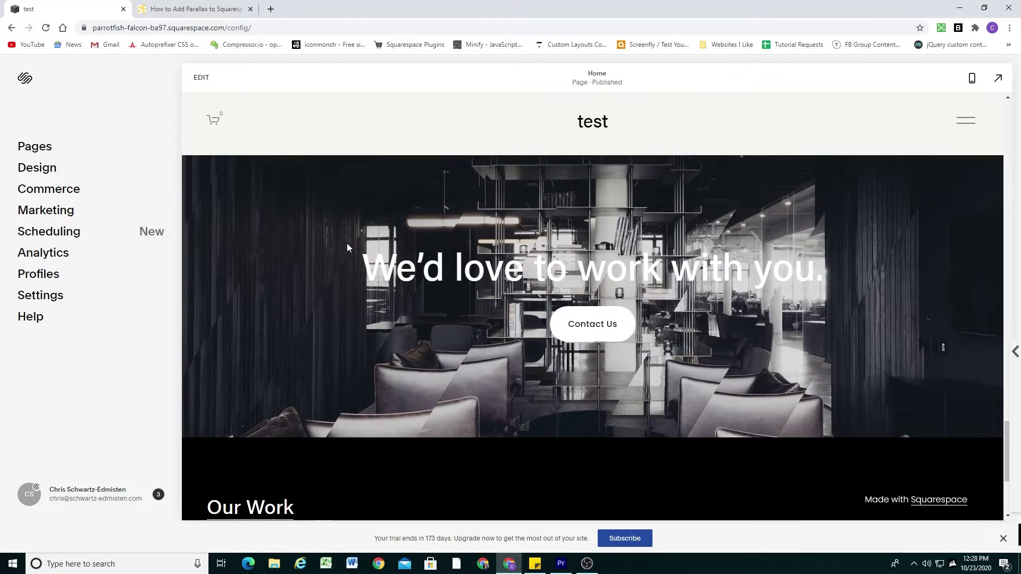
scroll(347, 244, "up", 2)
scroll(354, 276, "down", 4)
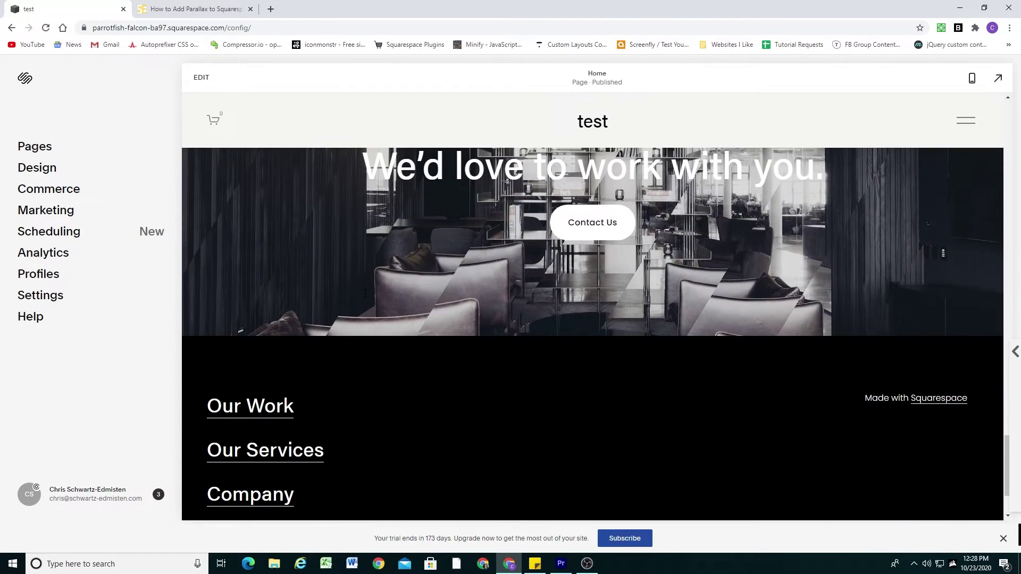
scroll(364, 294, "up", 5)
scroll(365, 296, "down", 3)
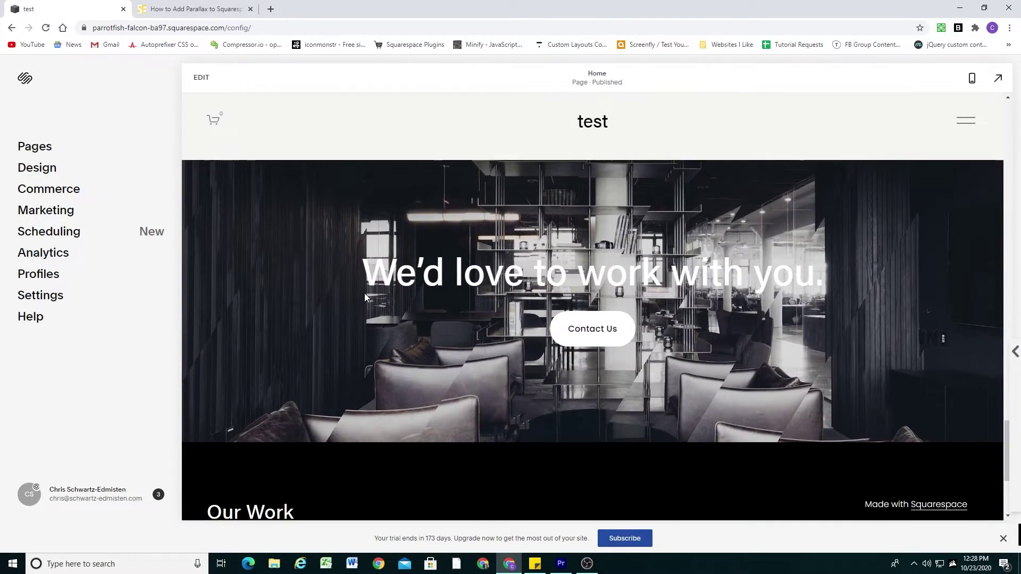
scroll(365, 295, "down", 1)
scroll(365, 295, "up", 1)
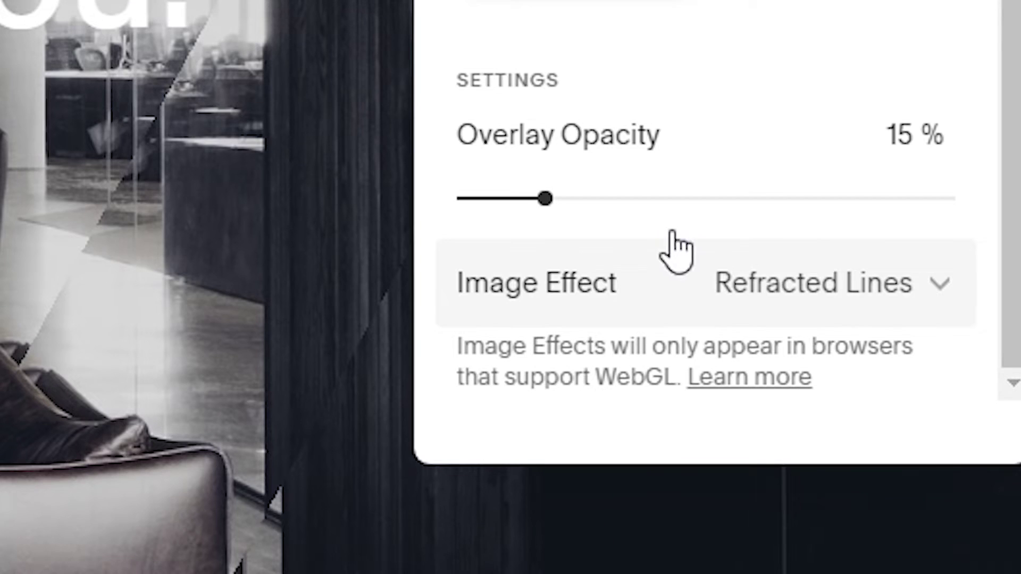
- Try the Refracted Circles image effect on the banner background
left_click(800, 296)
left_click(710, 354)
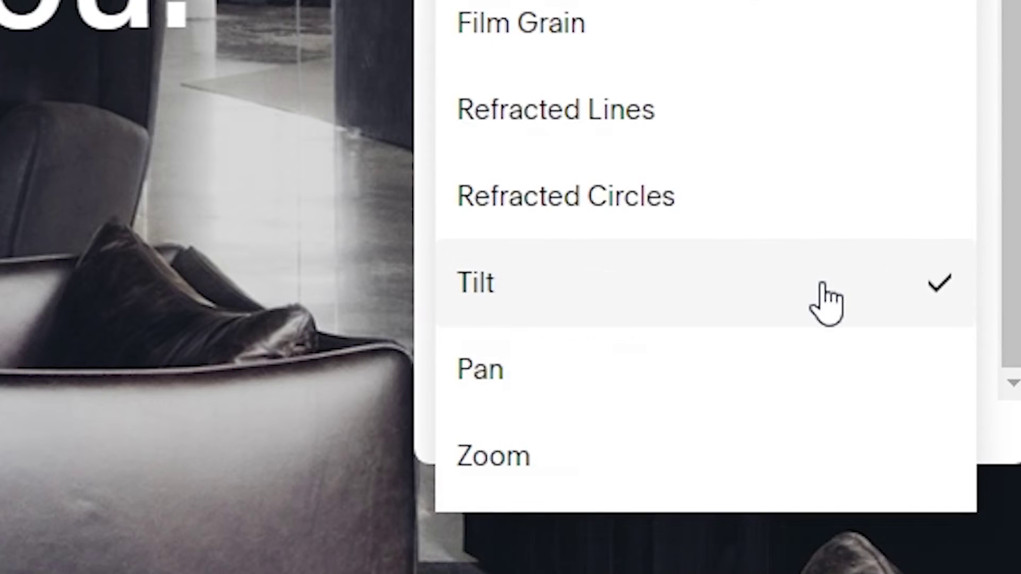
- Switch the banner's Image Effect to Pan and scroll past it to check the motion
left_click(780, 384)
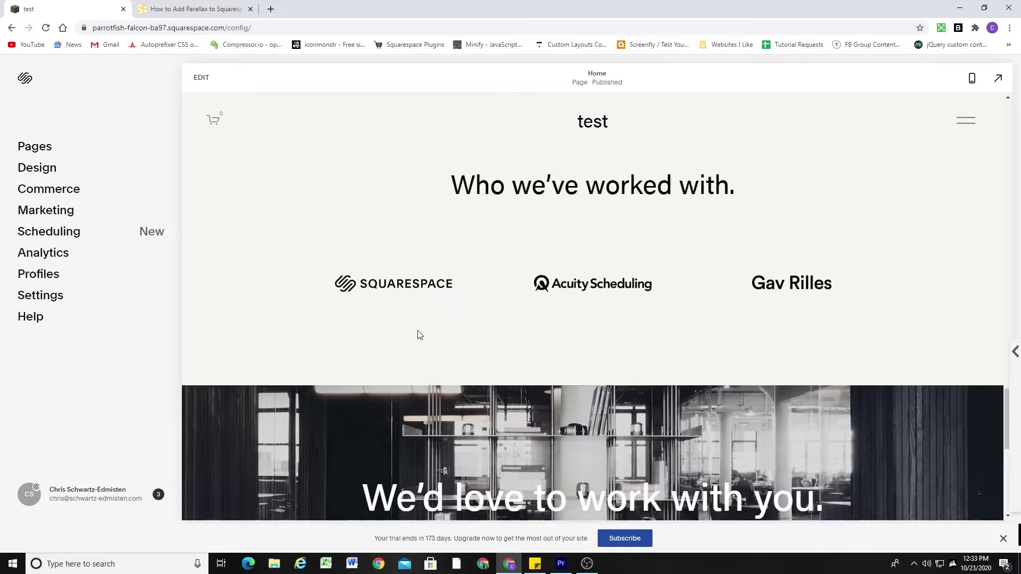
scroll(417, 330, "down", 8)
scroll(416, 330, "up", 7)
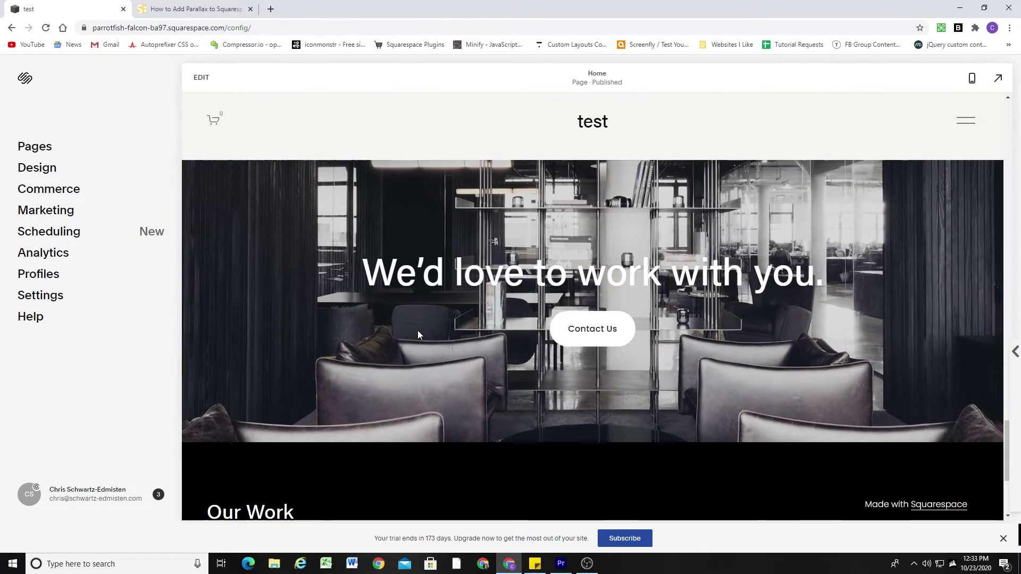
scroll(419, 335, "down", 5)
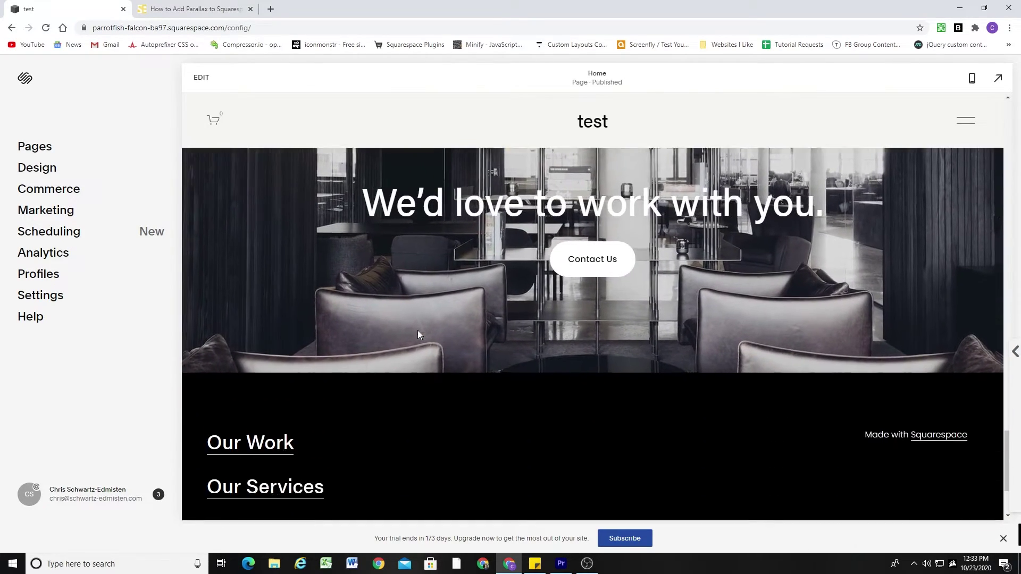
scroll(418, 334, "up", 4)
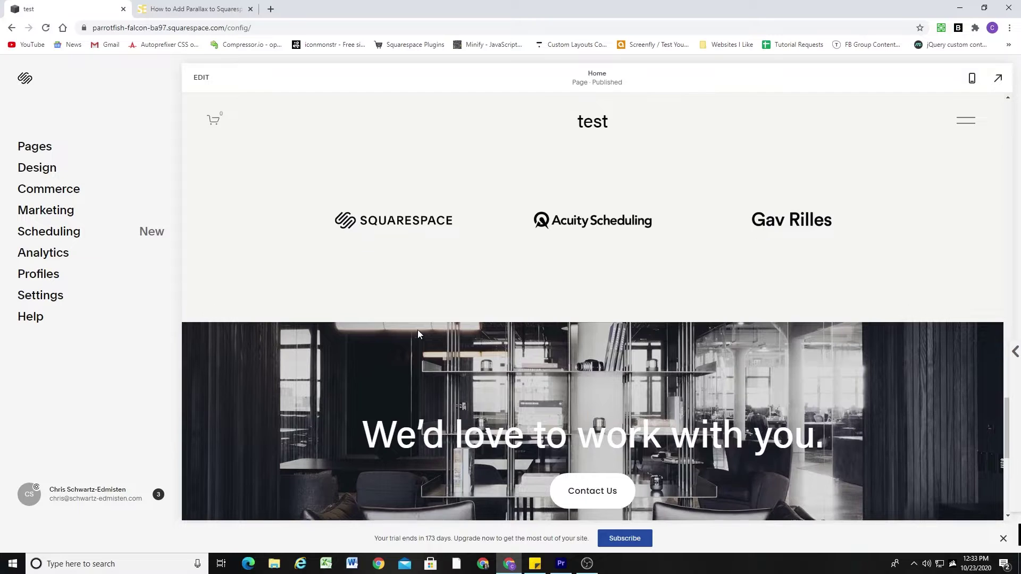
scroll(418, 334, "up", 2)
scroll(418, 334, "down", 4)
scroll(418, 334, "down", 3)
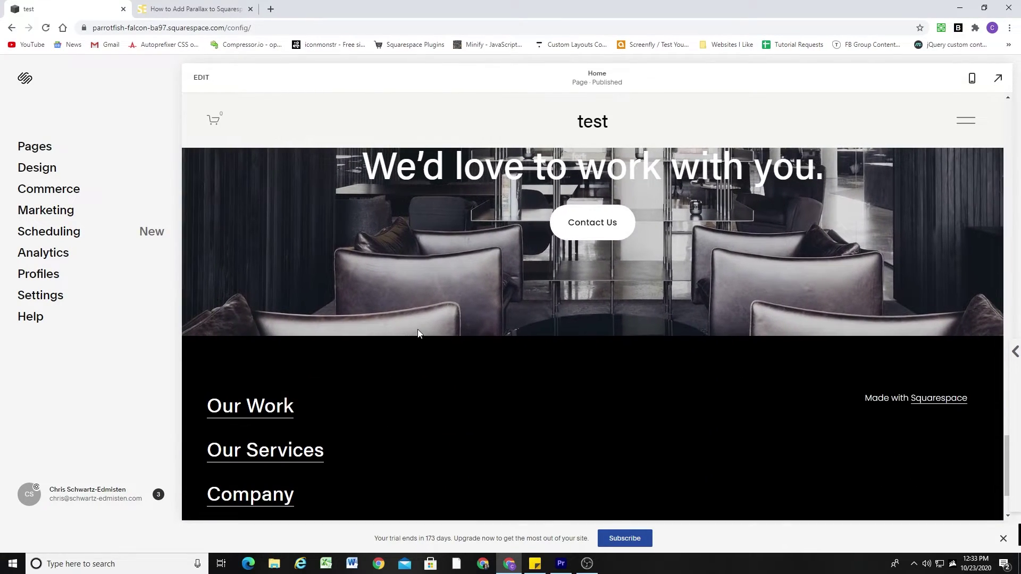
scroll(418, 334, "up", 3)
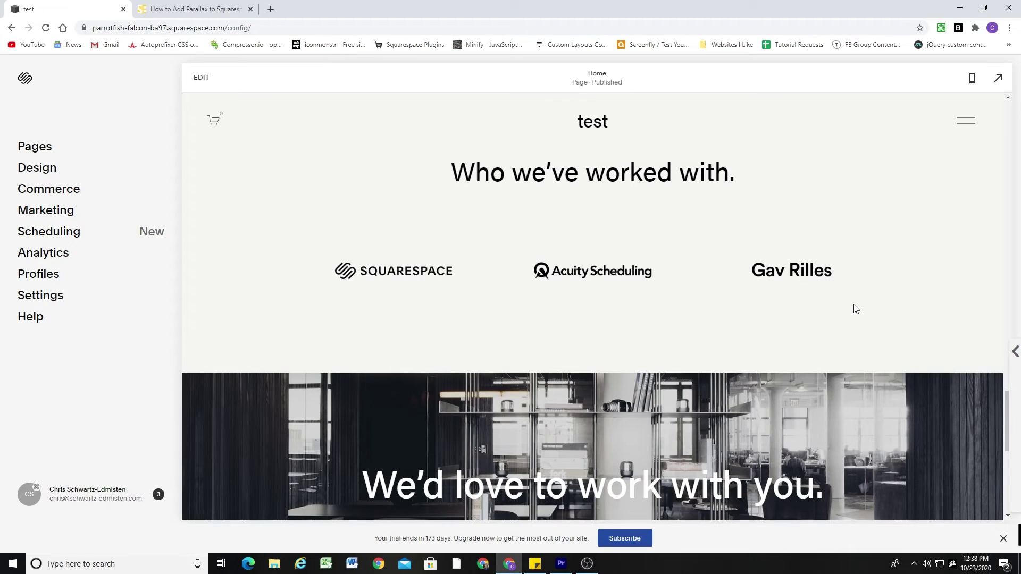
- Keep scrolling the Home page preview to watch the banner background shift
scroll(854, 304, "down", 4)
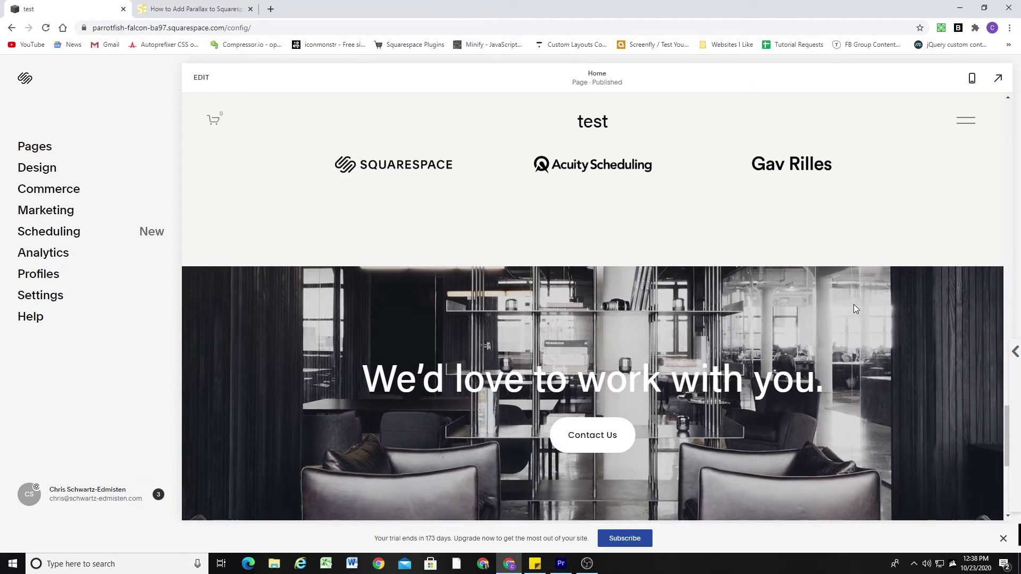
scroll(854, 305, "down", 4)
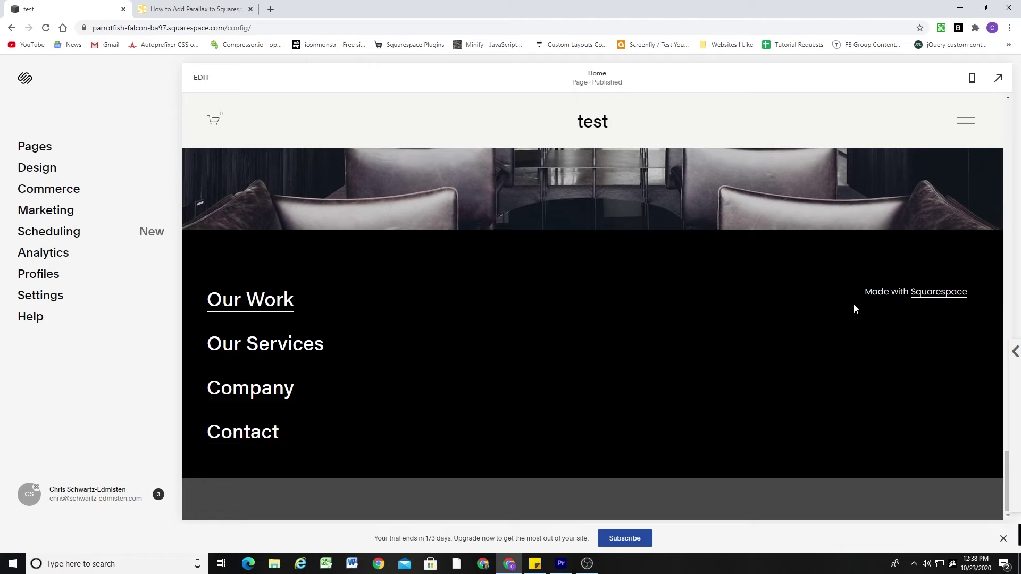
scroll(855, 308, "up", 8)
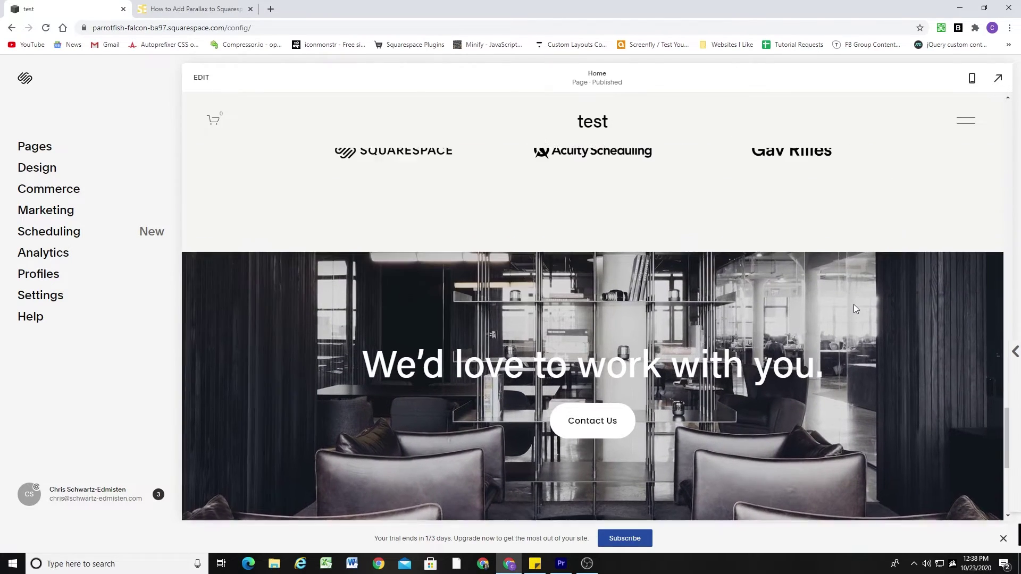
scroll(855, 309, "up", 3)
scroll(856, 309, "down", 8)
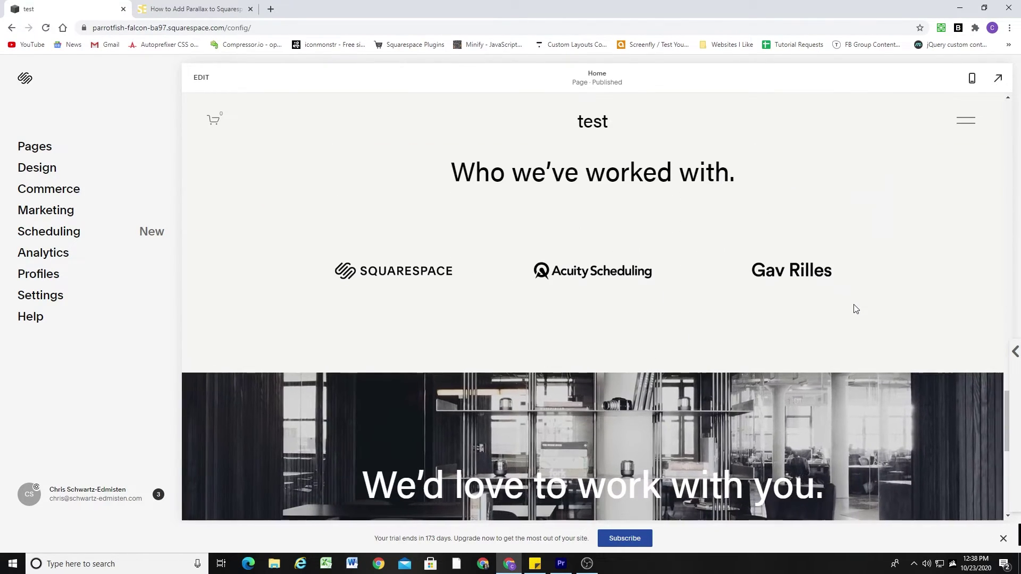
scroll(855, 308, "up", 9)
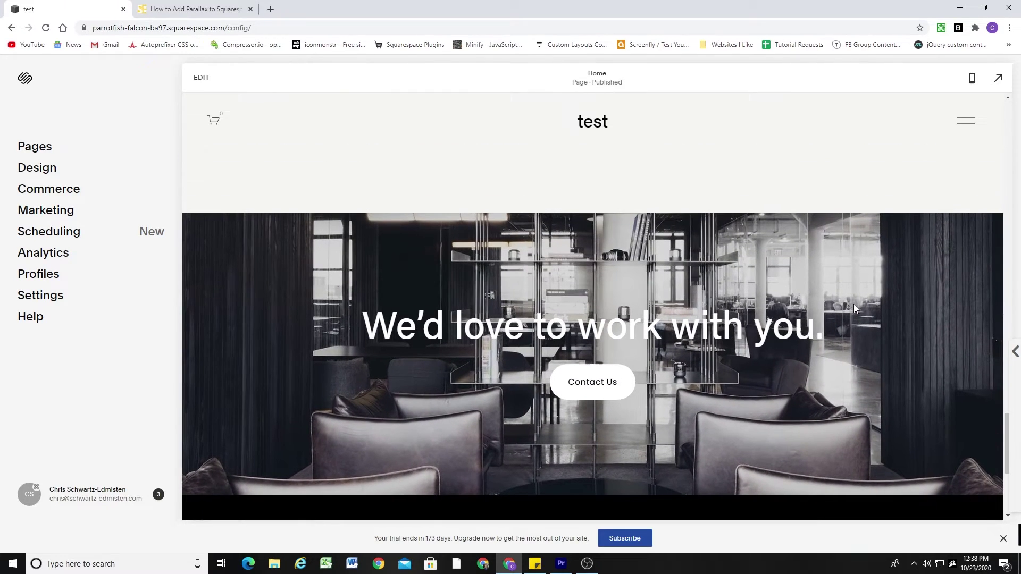
scroll(856, 309, "down", 4)
scroll(855, 309, "down", 5)
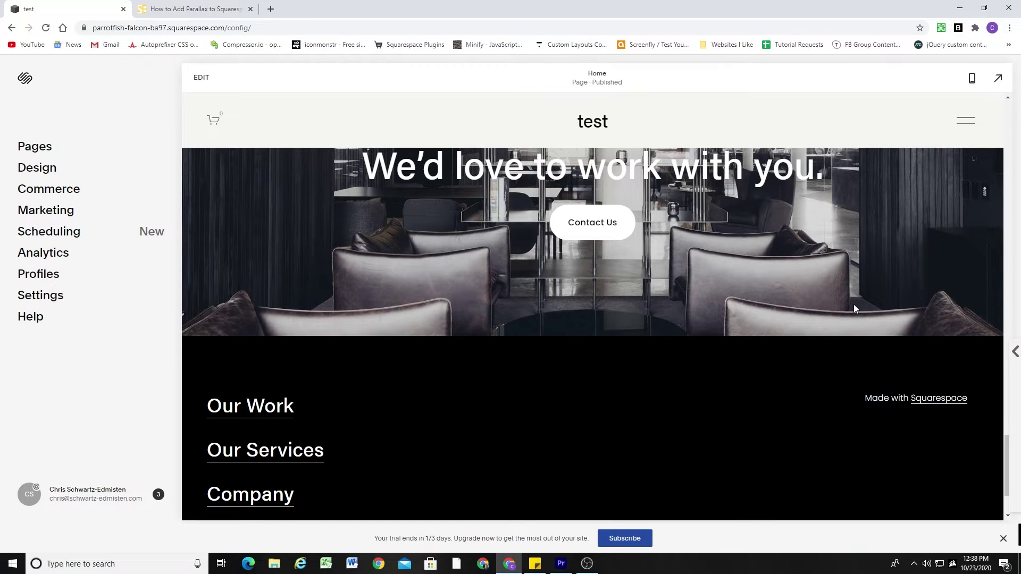
scroll(854, 306, "up", 6)
scroll(854, 306, "down", 3)
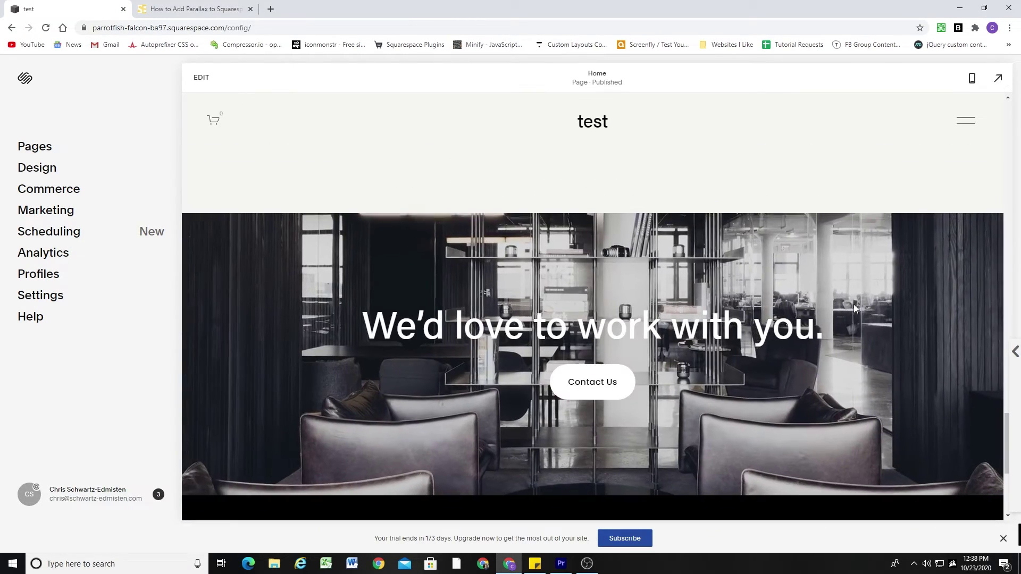